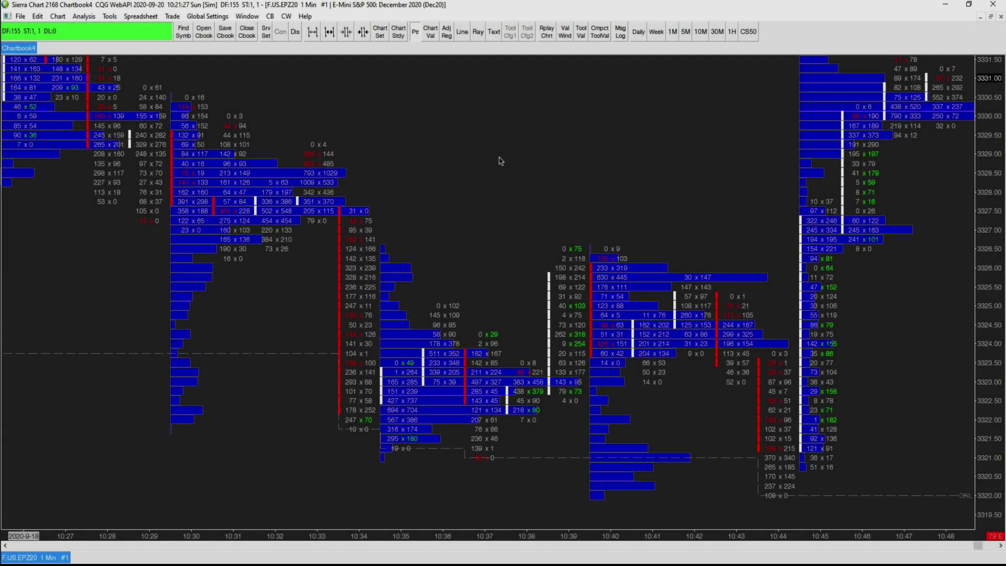
- Add the ET Price Rejector Pro custom study to the E-Mini S&P 500 1-minute chart's list of studies
right_click(499, 157)
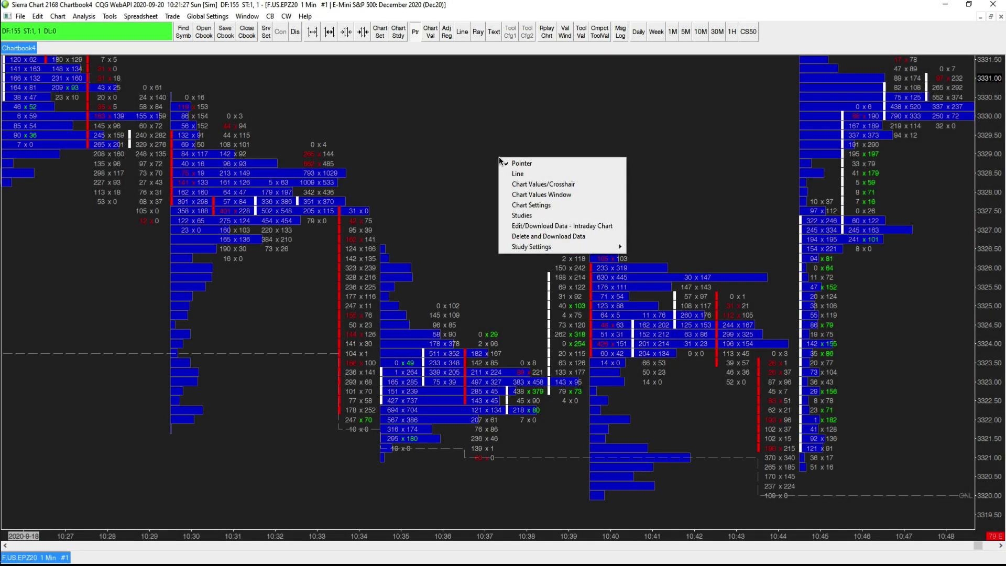
left_click(520, 217)
left_click(344, 373)
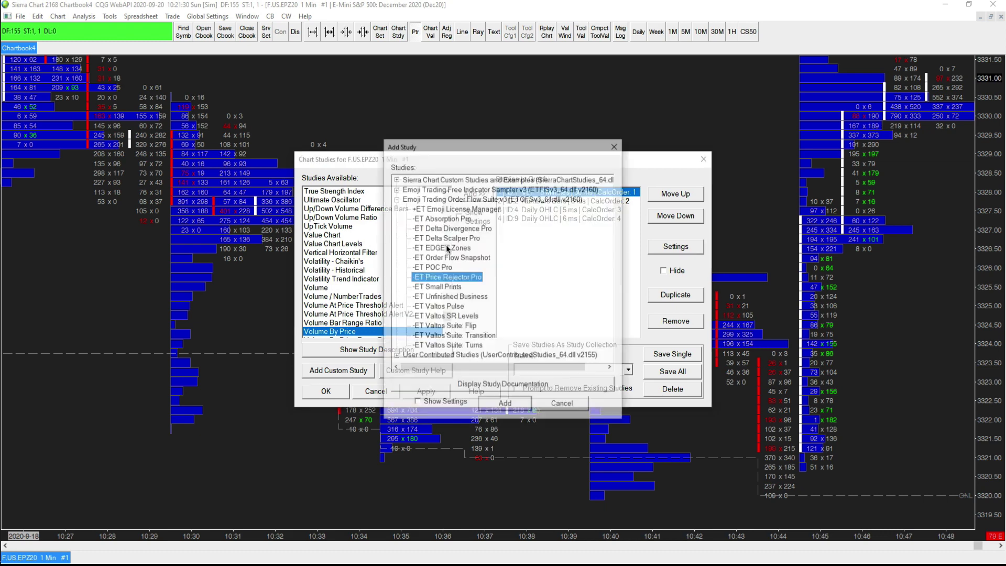
left_click(506, 405)
- Set the ET Price Rejector Pro study's Volume Analysis Source to Volume Profile Study
left_click(676, 247)
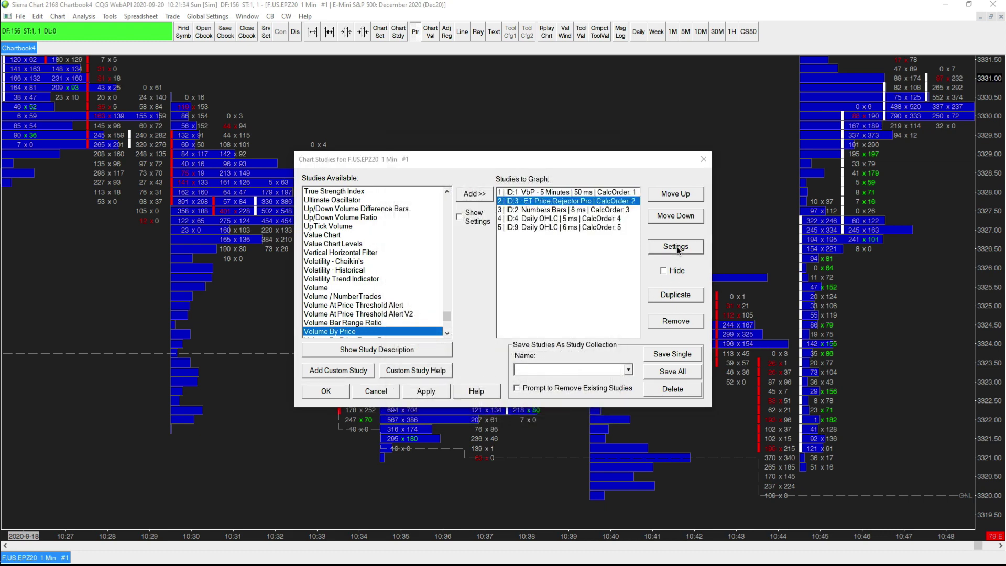
left_click(645, 176)
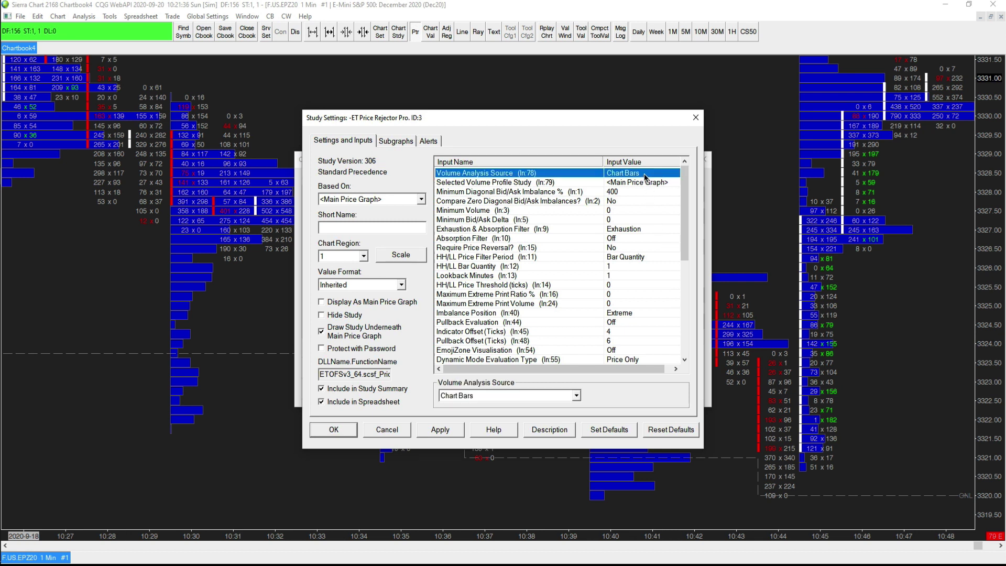
left_click(576, 396)
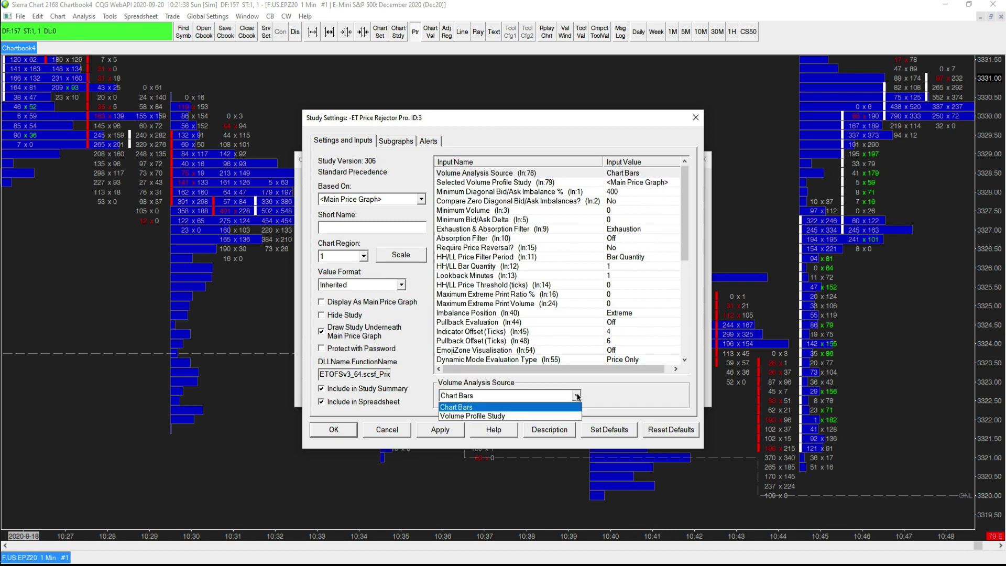
left_click(578, 417)
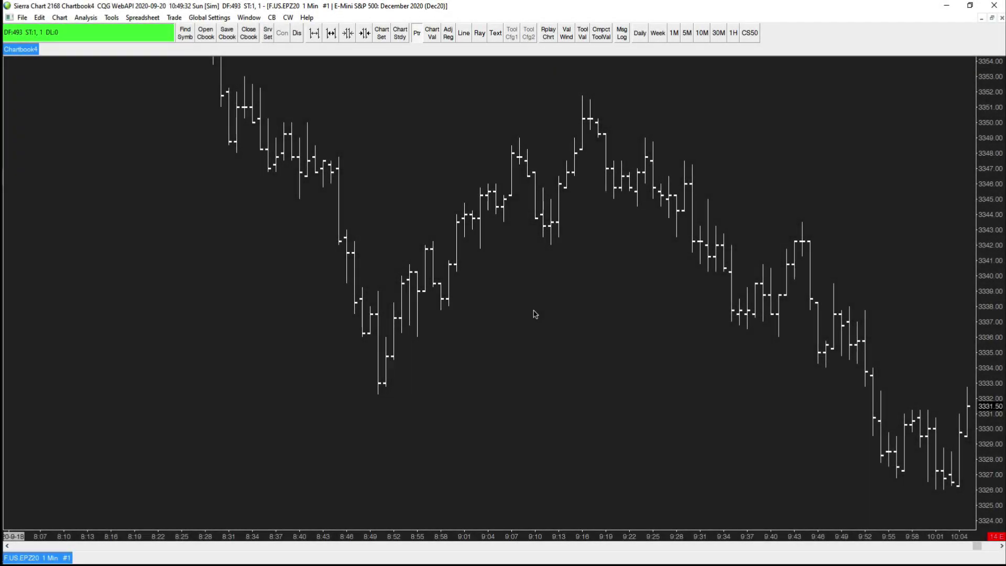
- Add the Moving Average - Simple study to the empty list of studies for the 1-minute chart
right_click(534, 314)
left_click(552, 368)
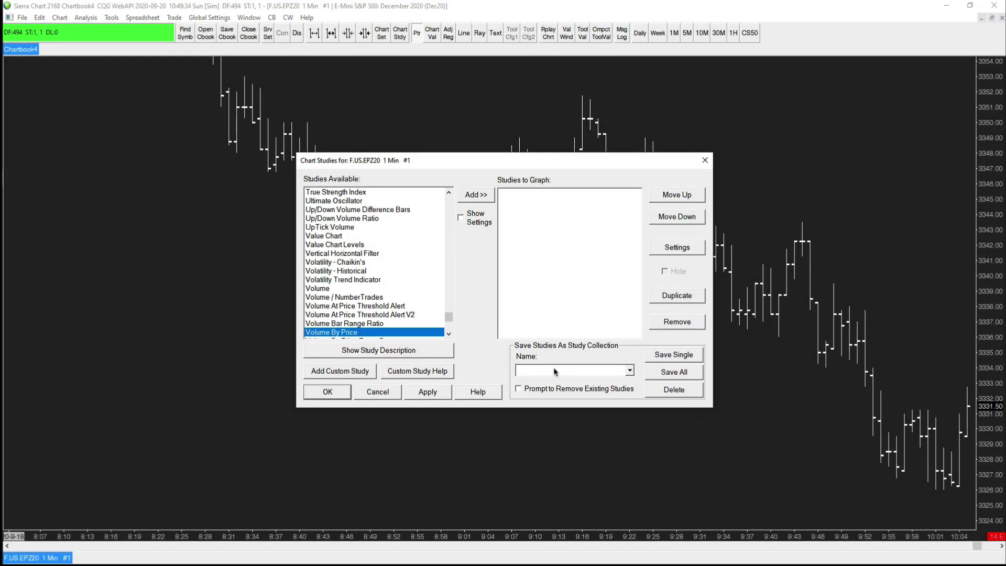
key("m")
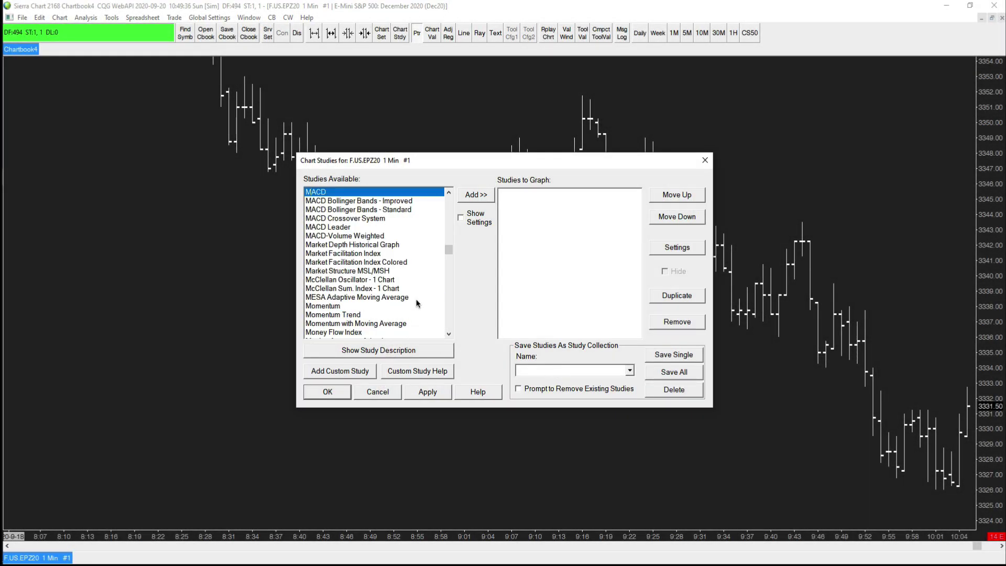
left_click(447, 319)
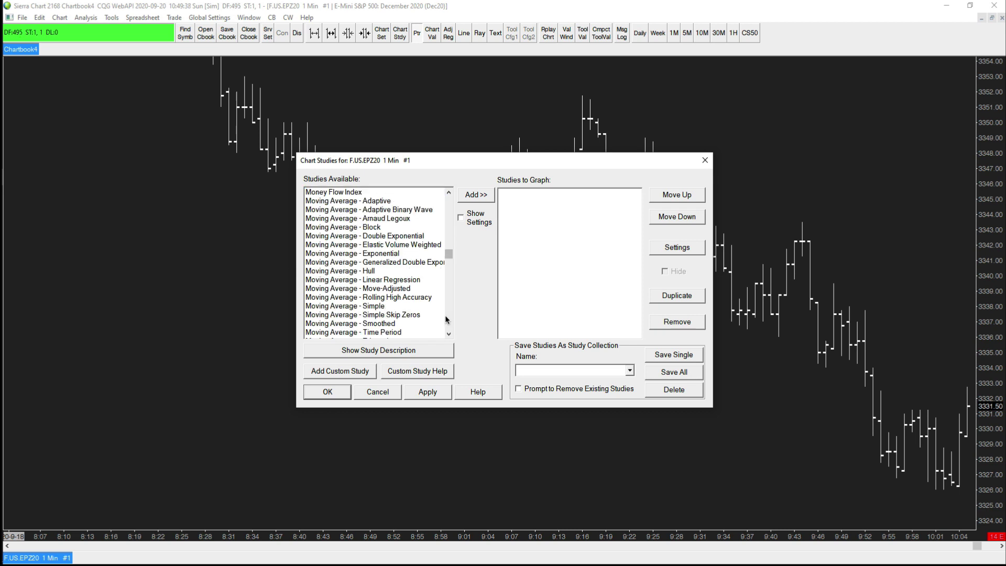
left_click(389, 307)
left_click(470, 197)
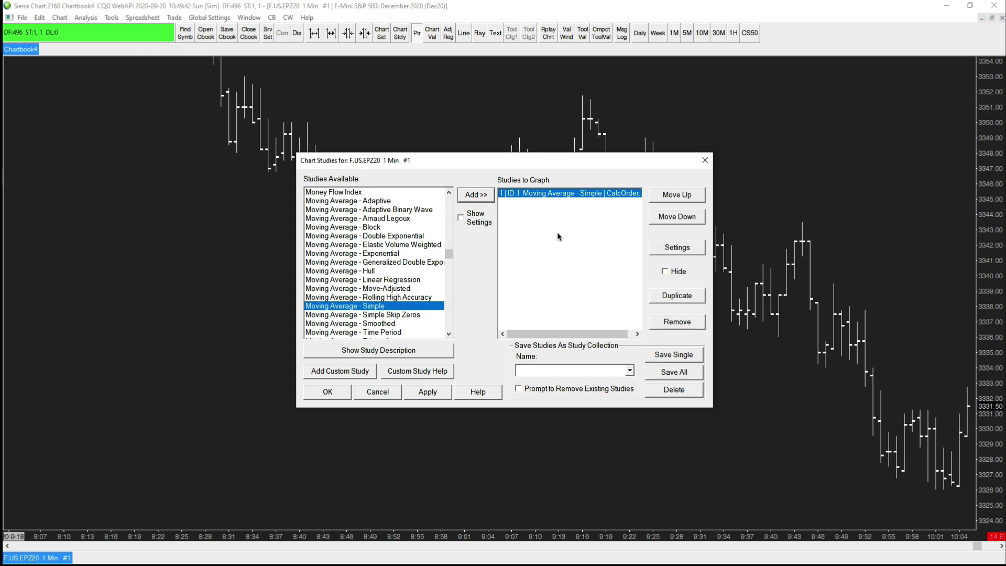
- Set the simple moving average's Length to 9 and apply the study to the chart
left_click(668, 250)
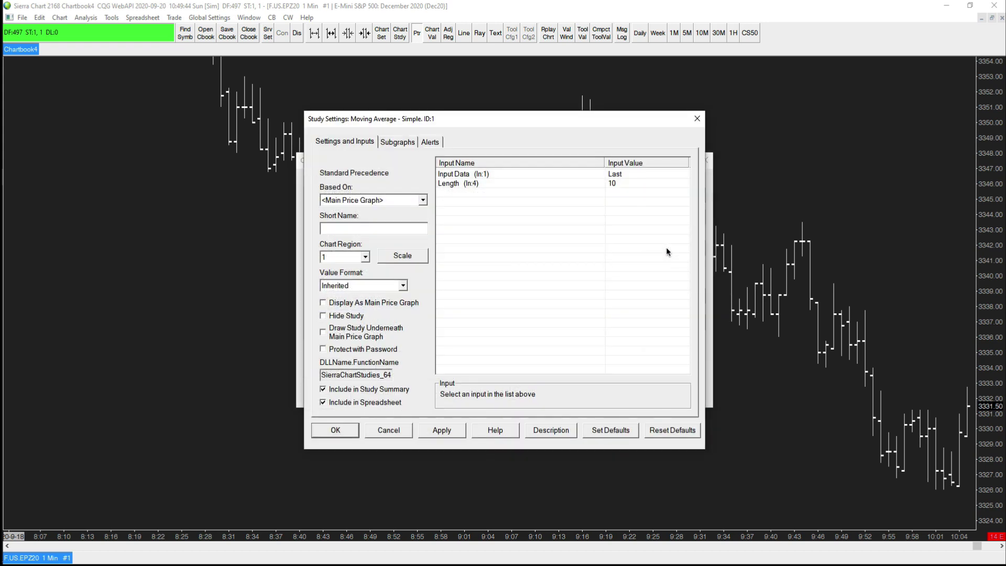
left_click(628, 190)
type("9")
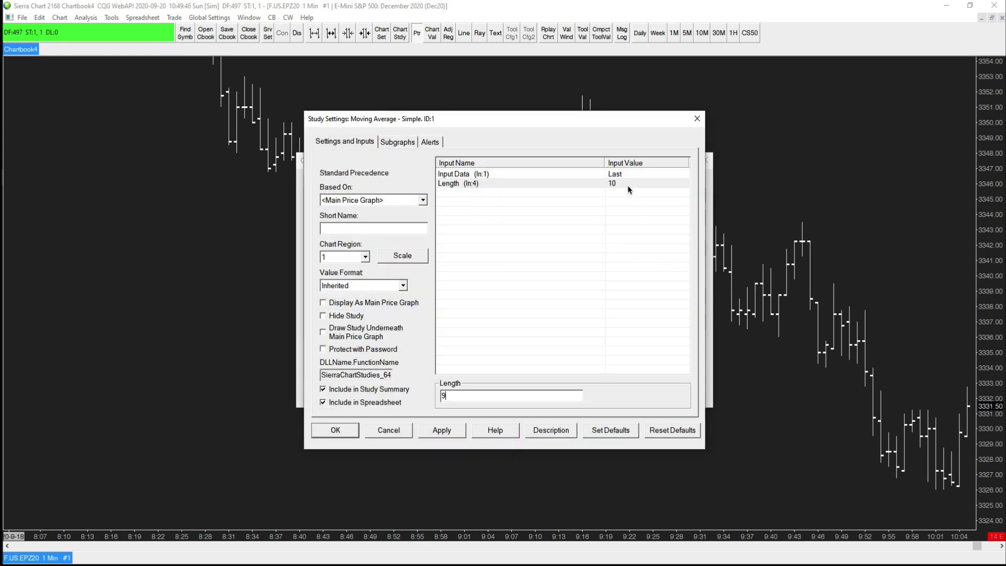
left_click(344, 430)
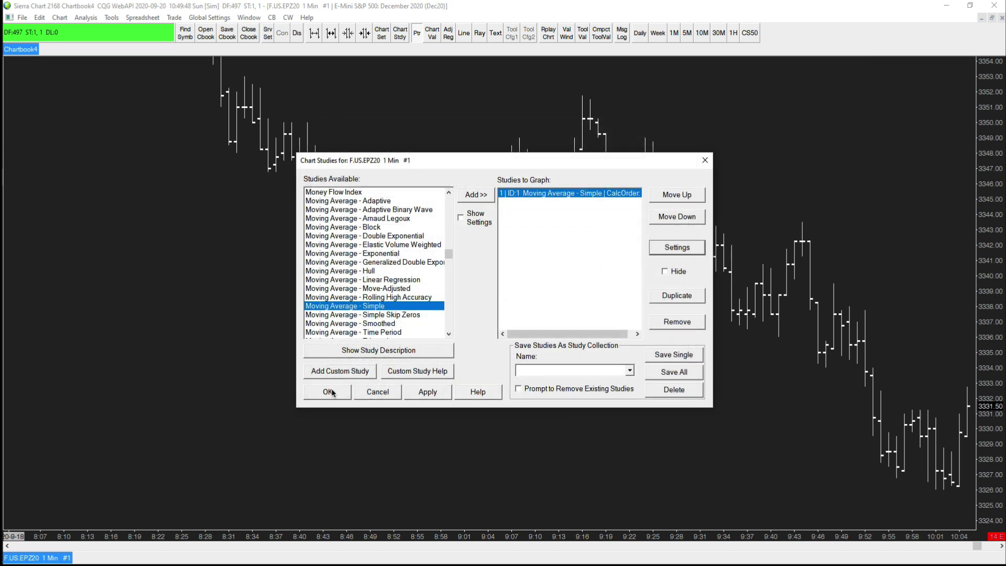
left_click(332, 393)
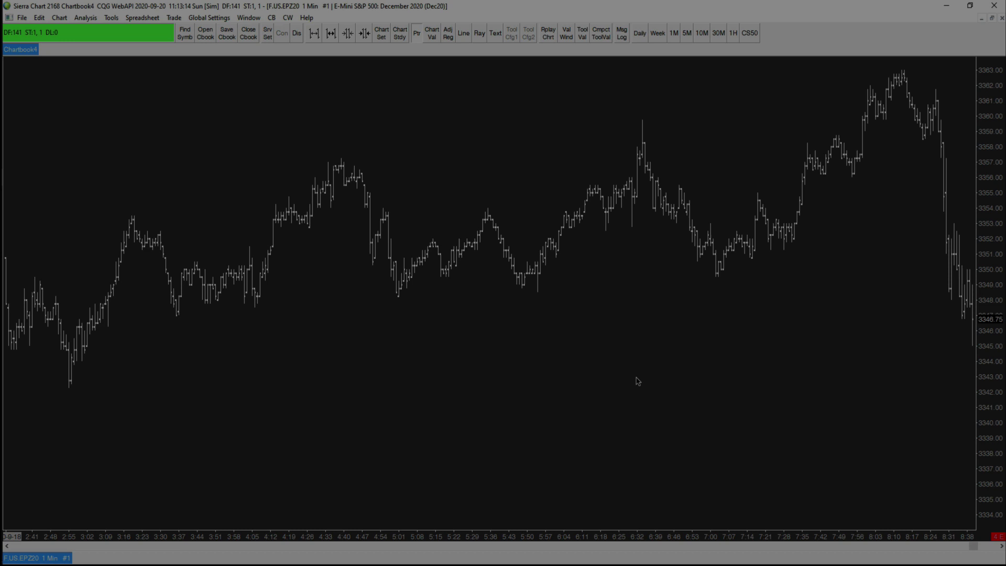
- Add the Bollinger Bands study to the 1-minute chart's list of studies
right_click(638, 381)
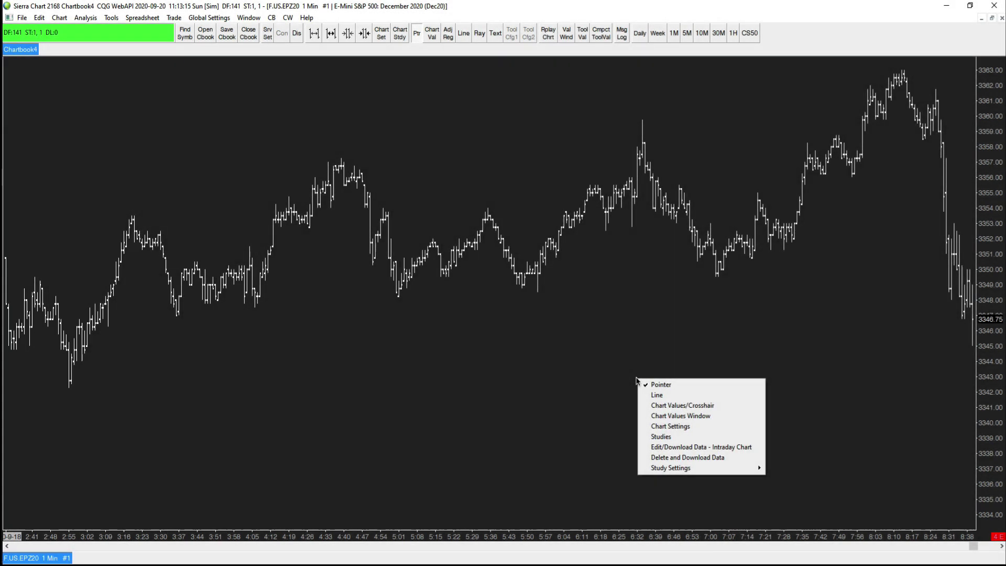
left_click(656, 437)
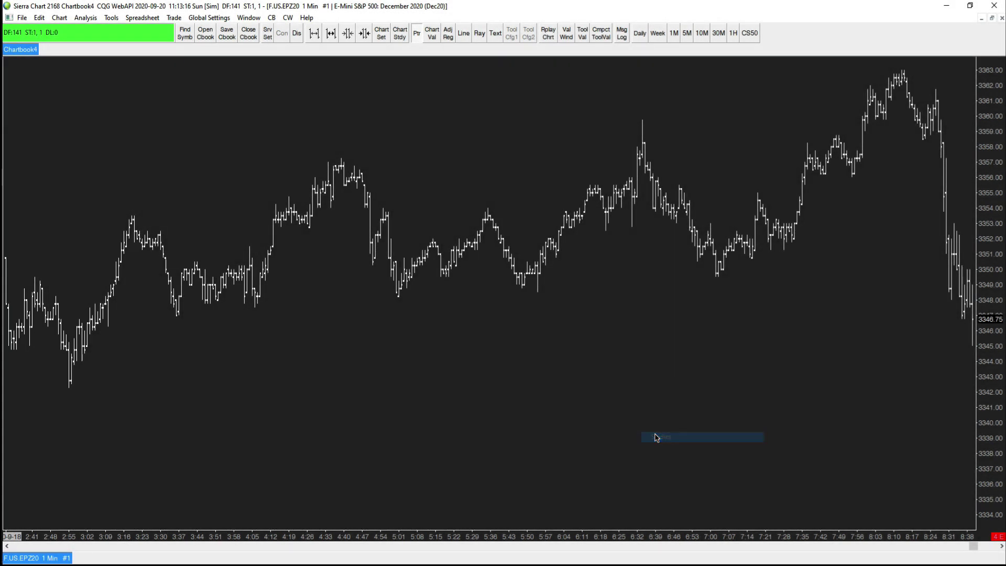
left_click(369, 315)
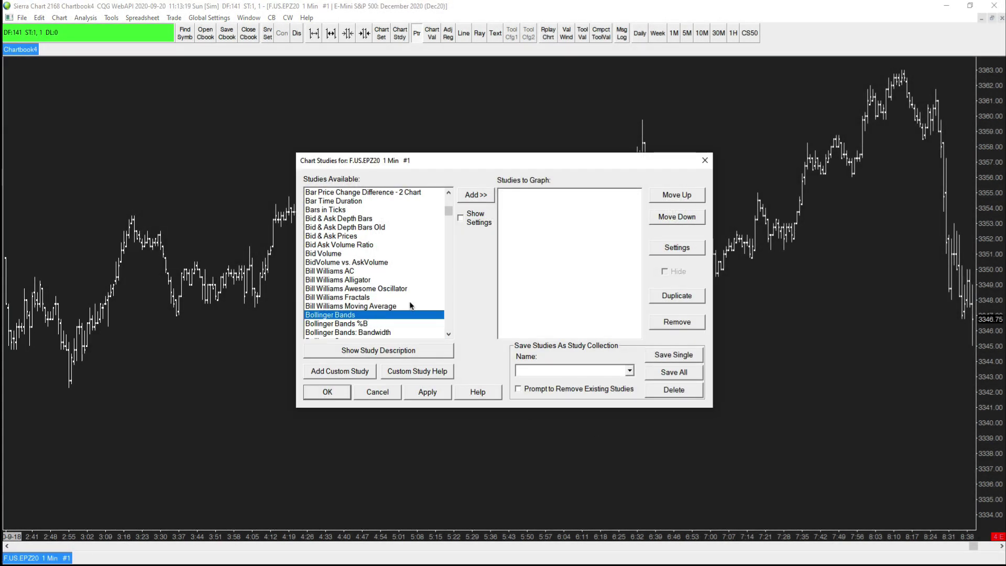
left_click(482, 197)
- Set the Bollinger Bands Length to 20 and apply the study to the chart
left_click(657, 248)
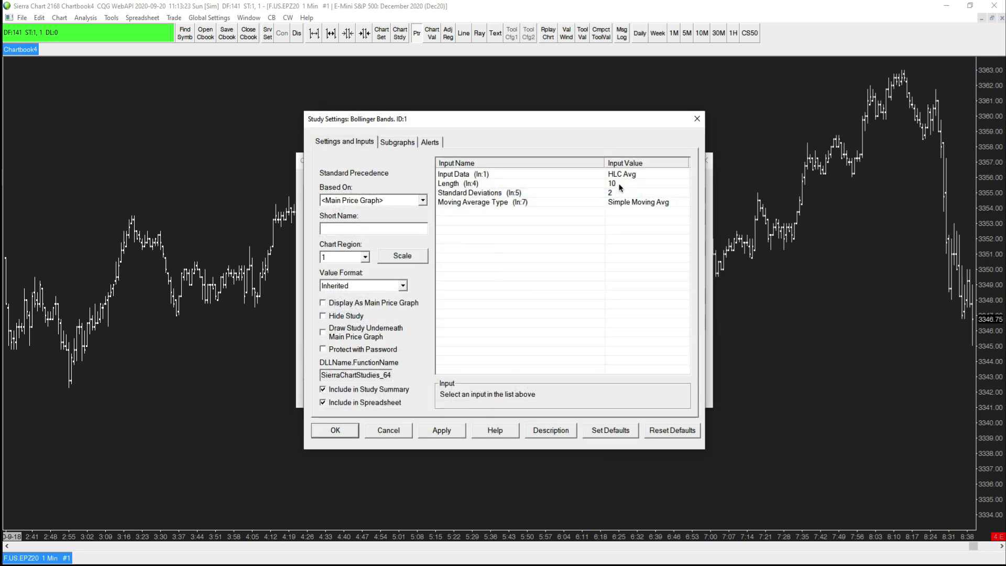
left_click(620, 184)
type("20")
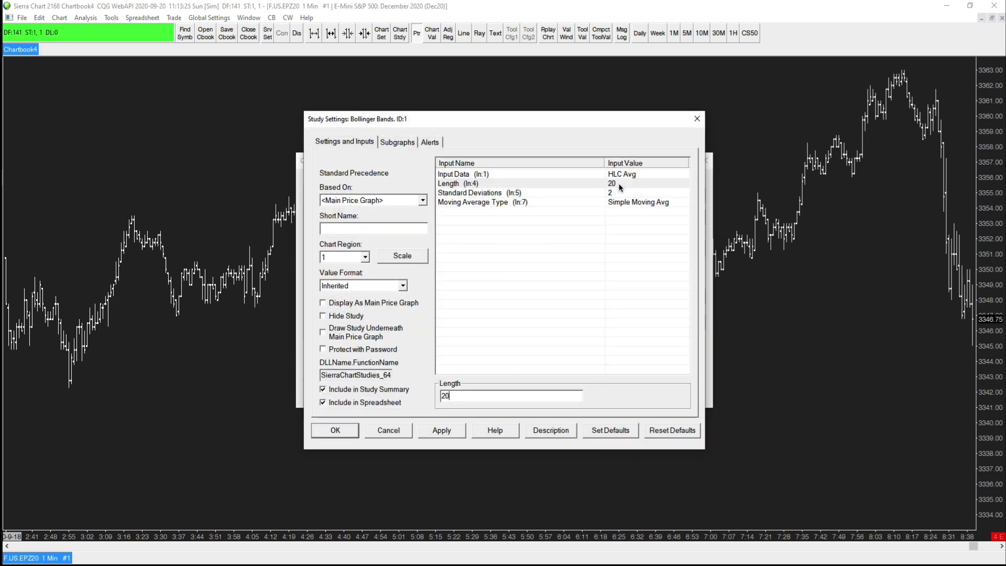
left_click(347, 431)
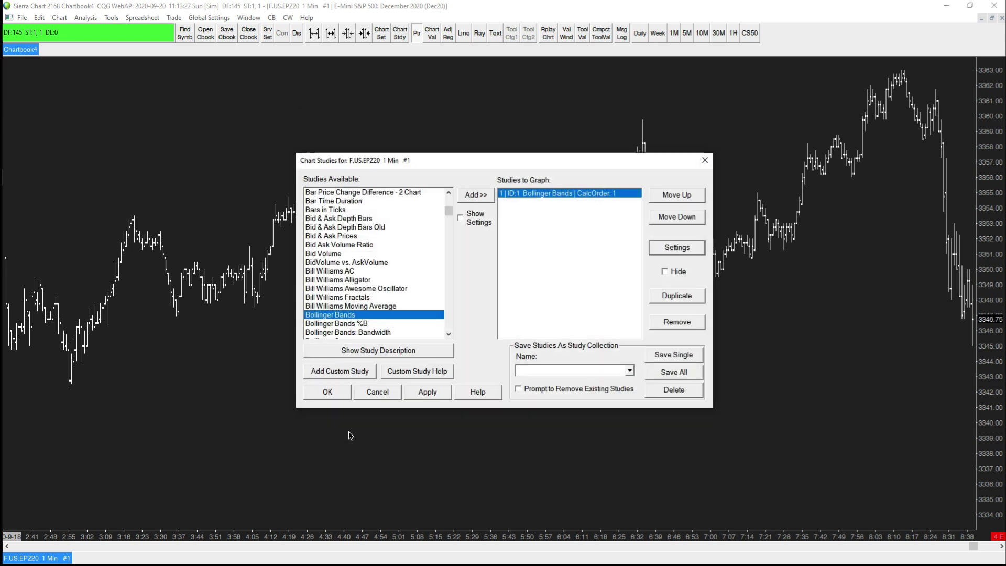
left_click(338, 392)
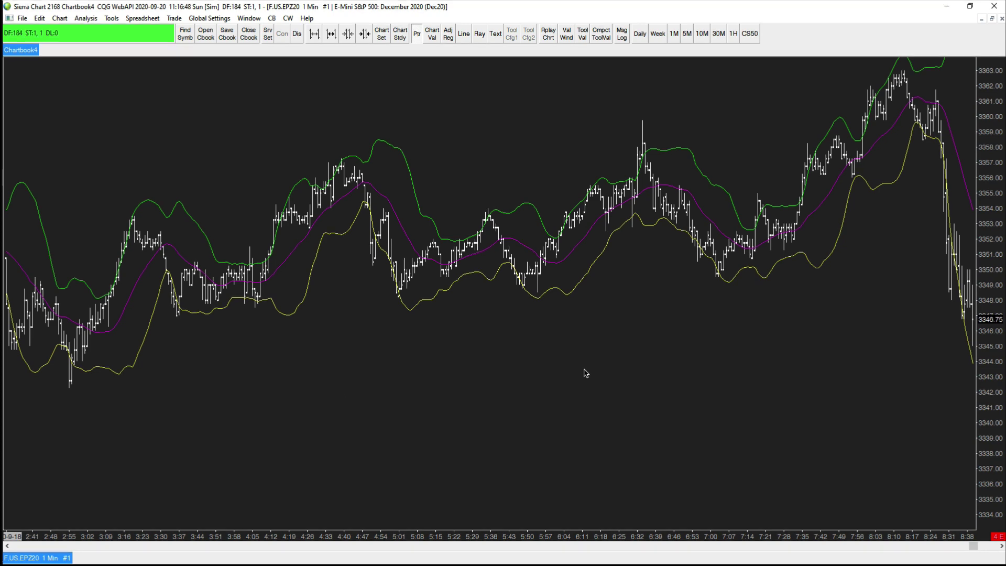
- Add the Bollinger Bands: Bandwidth study alongside the Bollinger Bands in the chart's list of studies
right_click(585, 370)
left_click(610, 428)
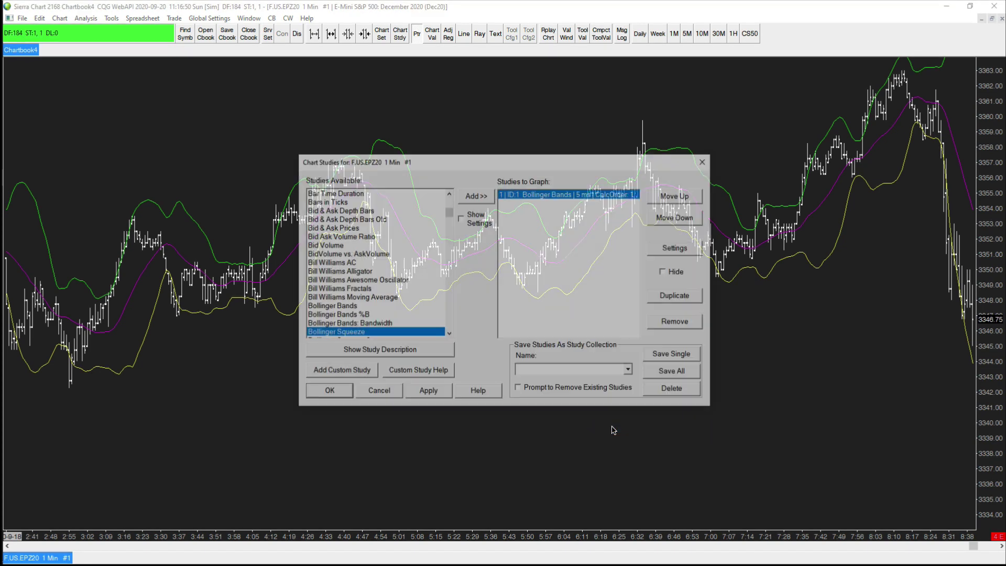
left_click(342, 315)
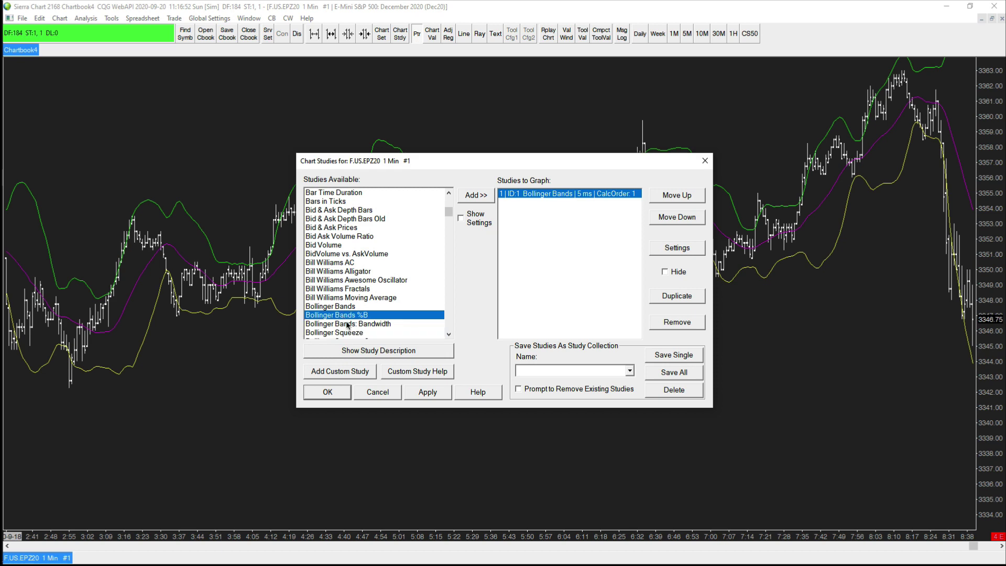
left_click(347, 324)
left_click(482, 199)
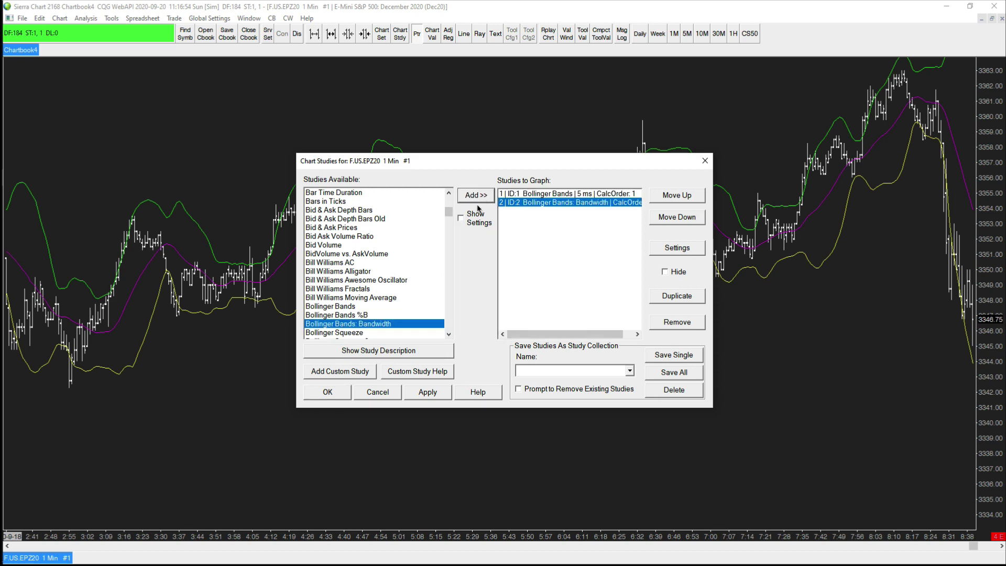
- Set the Bollinger Bands: Bandwidth Length to 20 and apply the study to the chart
left_click(673, 250)
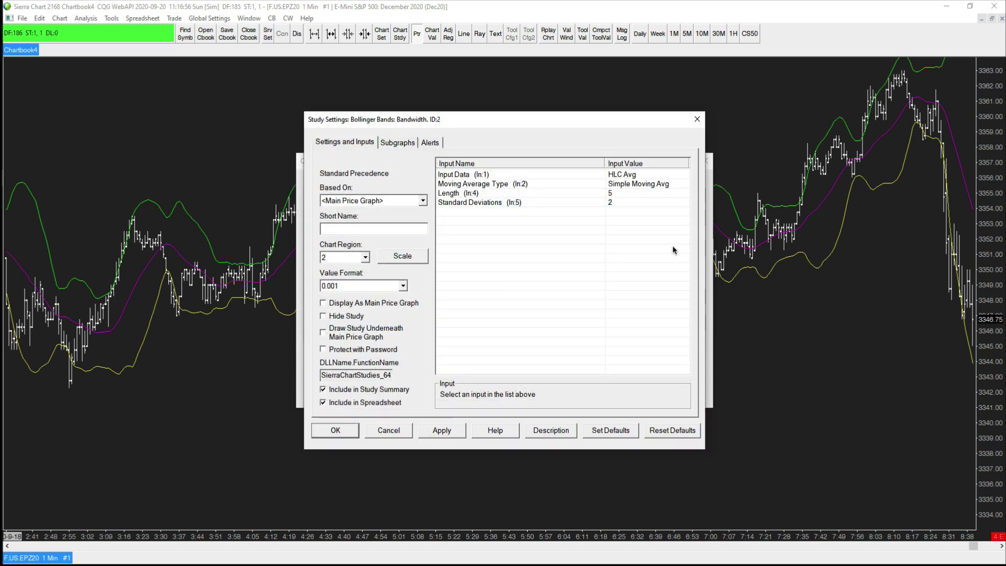
left_click(628, 193)
type("20")
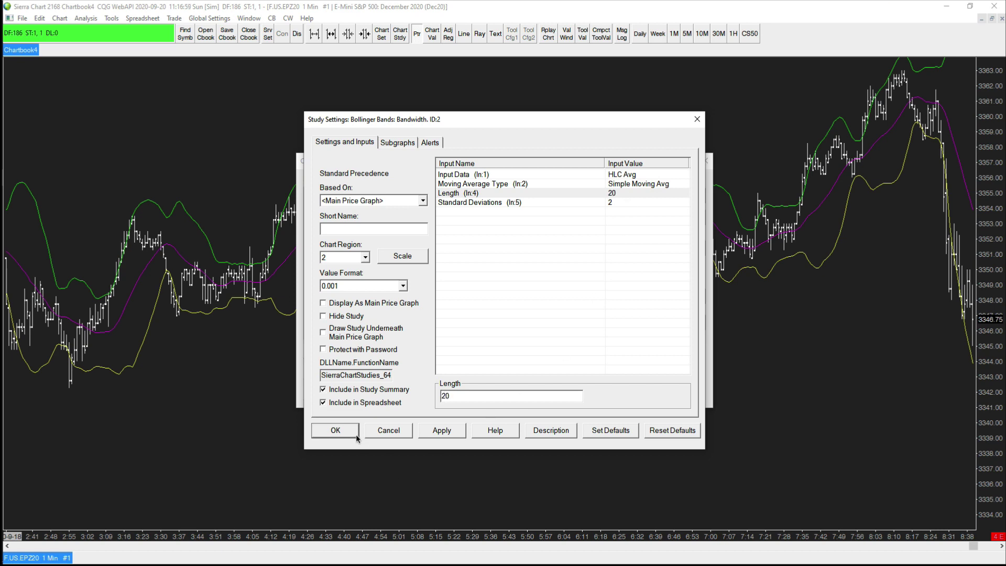
left_click(342, 430)
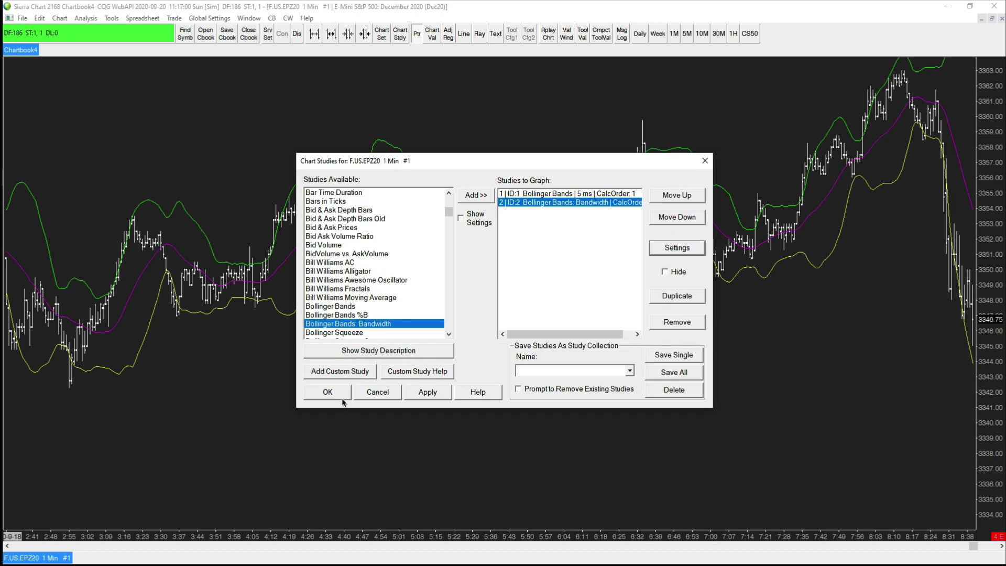
left_click(330, 393)
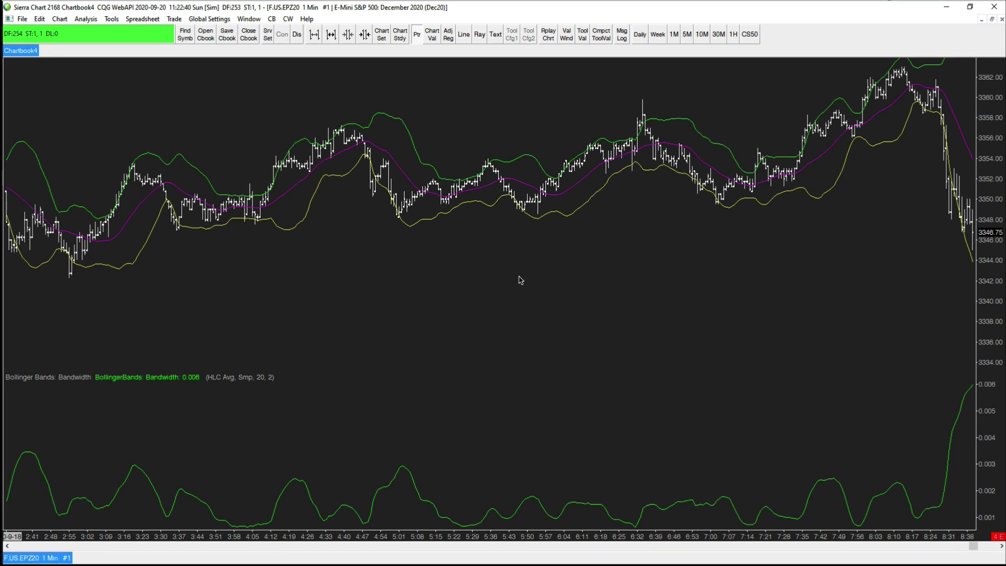
- Add the Cumulative Delta Bars - Volume study to the 1-minute chart's list of studies
right_click(519, 280)
left_click(540, 333)
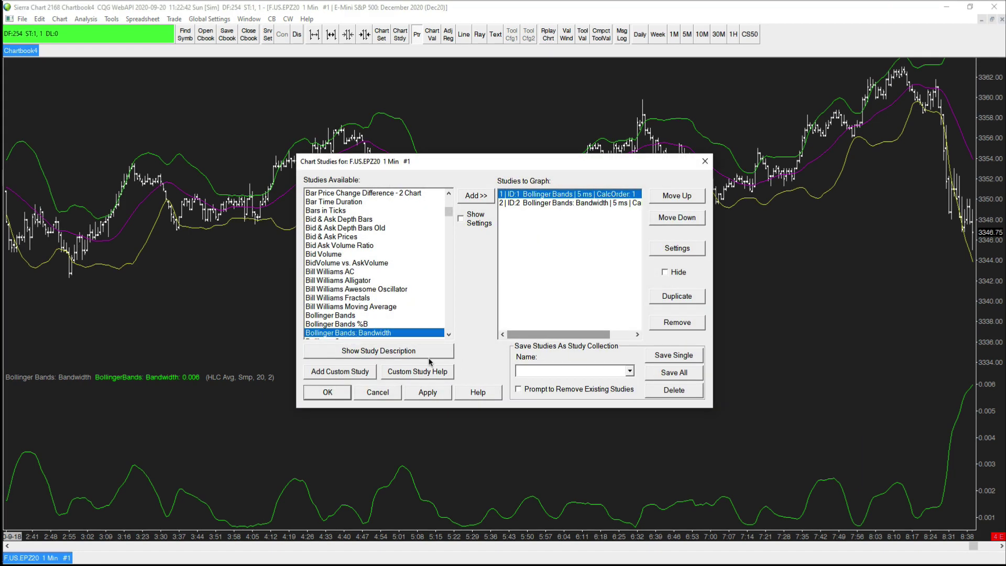
key("Down")
key("Down")
key("Down")
key("Down")
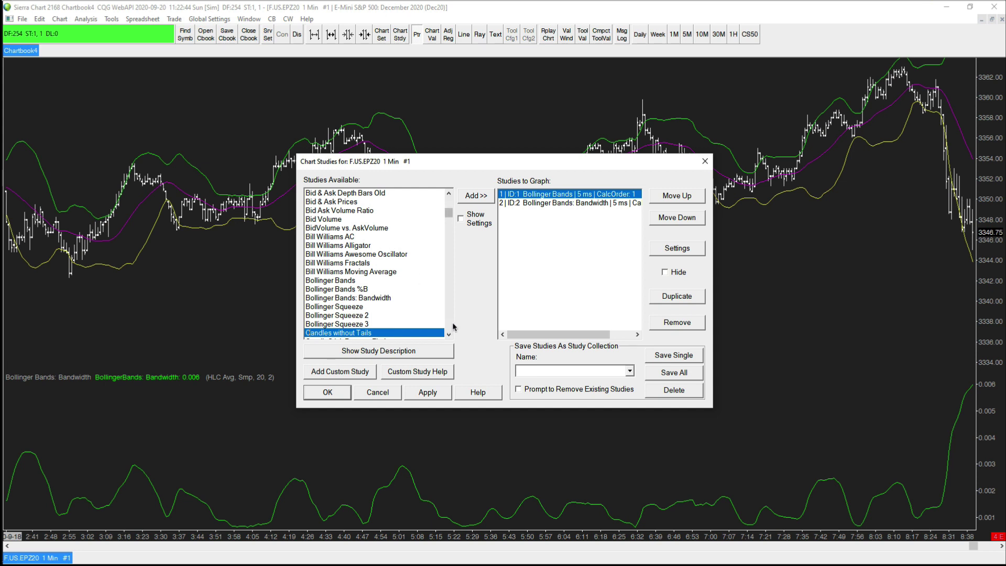
left_click(449, 324)
left_click(449, 324)
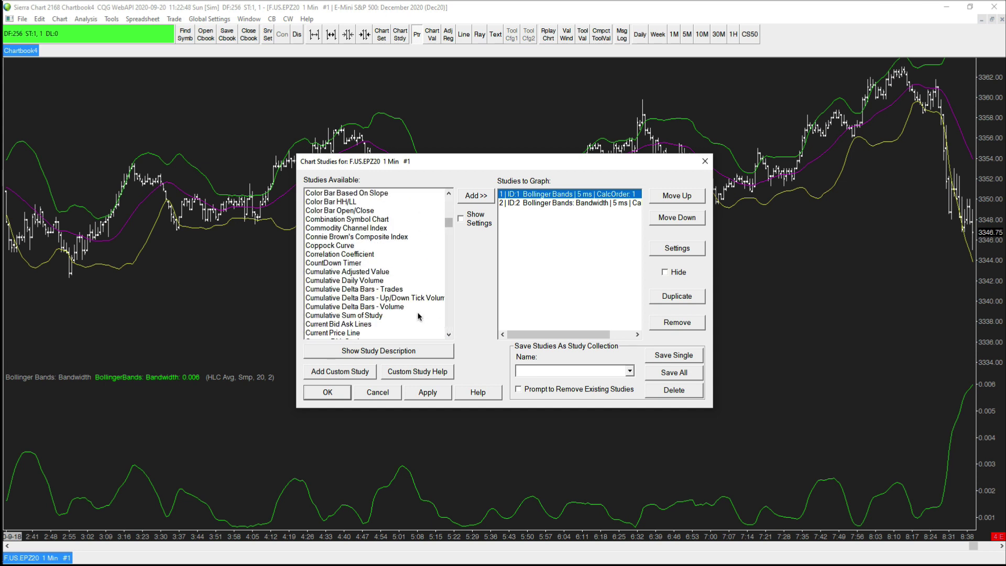
left_click(391, 306)
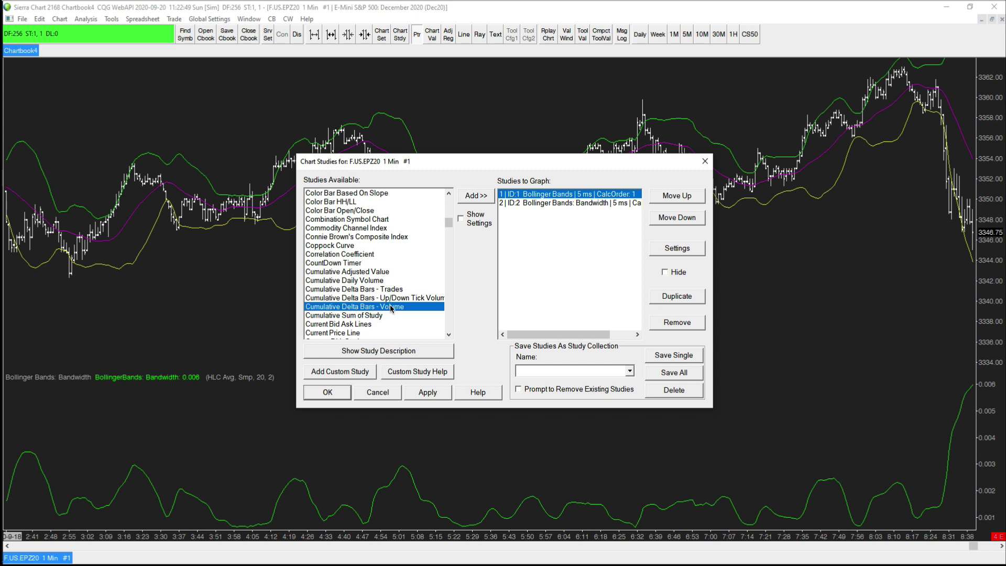
left_click(482, 202)
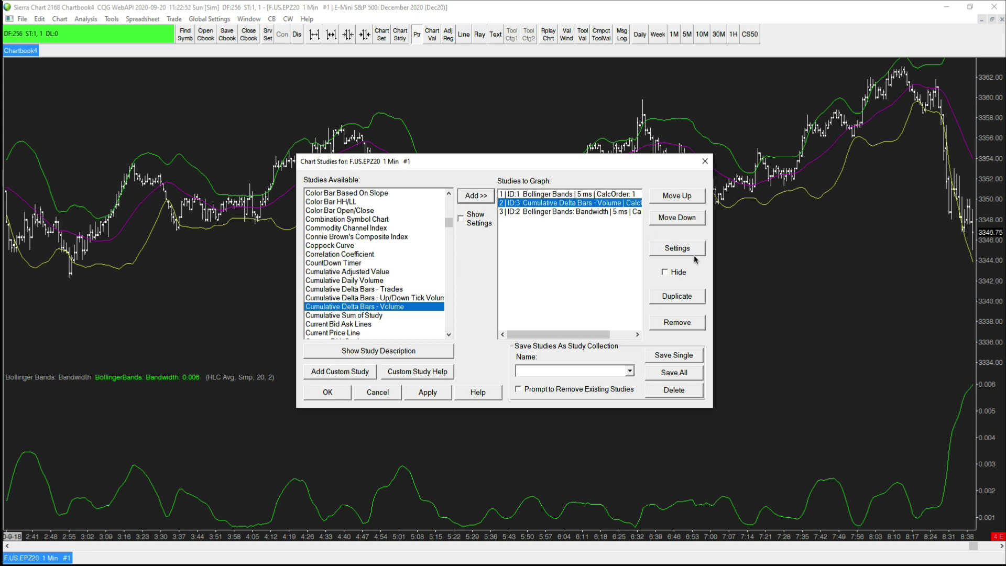
- Check the Cumulative Delta Bars - Volume settings, keep the default inputs and apply the study to the chart
left_click(676, 247)
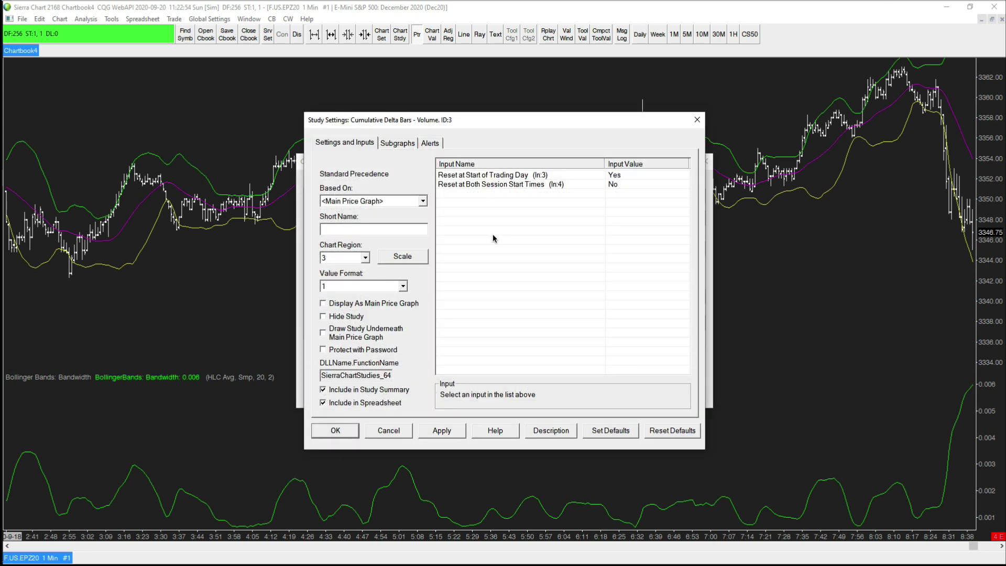
left_click(334, 429)
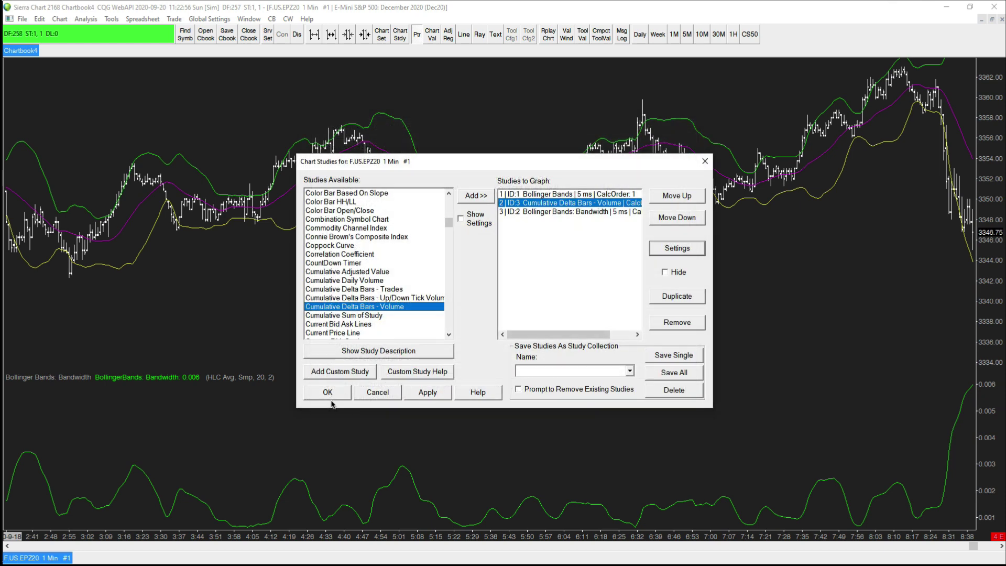
left_click(329, 390)
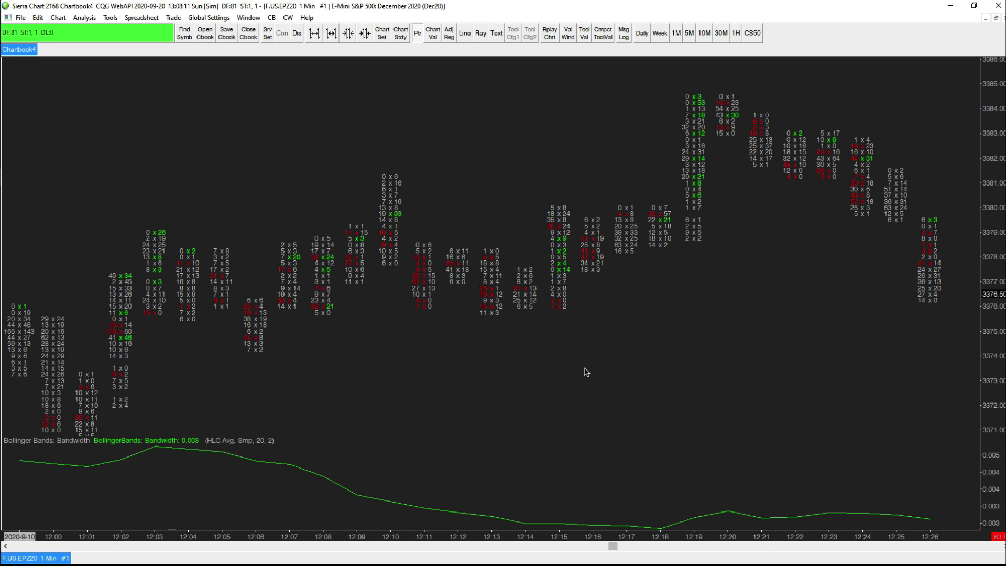
- Add the custom study ET Price Rejector Pro from the Emoji Trading Order Flow Suite to the chart's studies
key("F6")
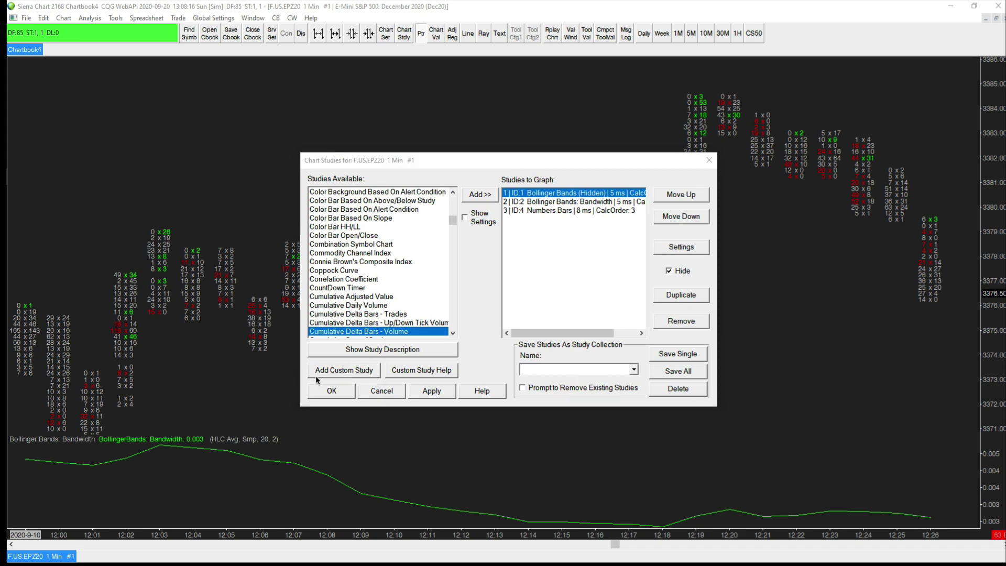
left_click(335, 371)
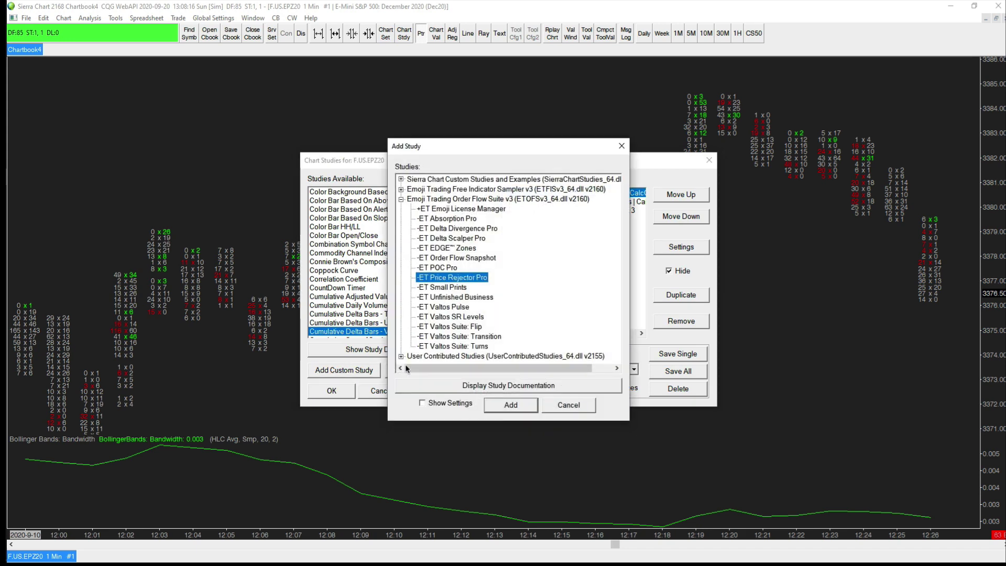
left_click(511, 405)
- Set the Price Rejector Pro EmojiZone Visualisation to Fixed Projection and apply the study to the chart
left_click(687, 245)
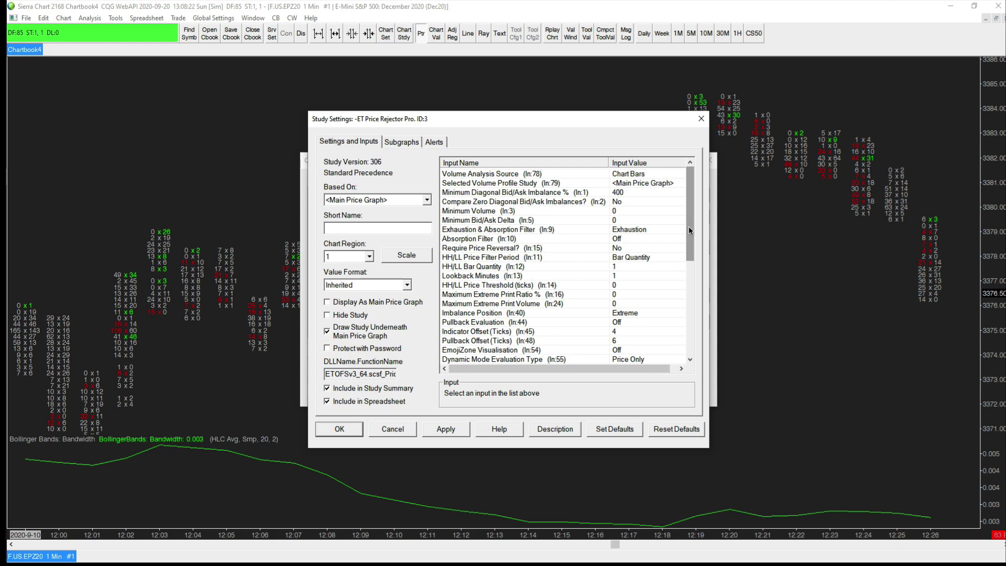
scroll(688, 227, "down", 2)
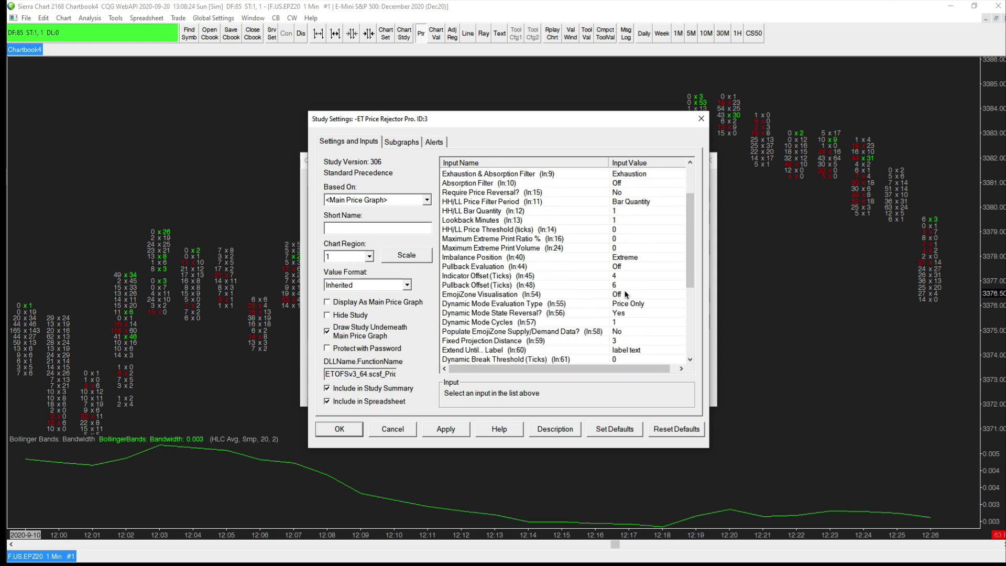
left_click(624, 294)
key("Down")
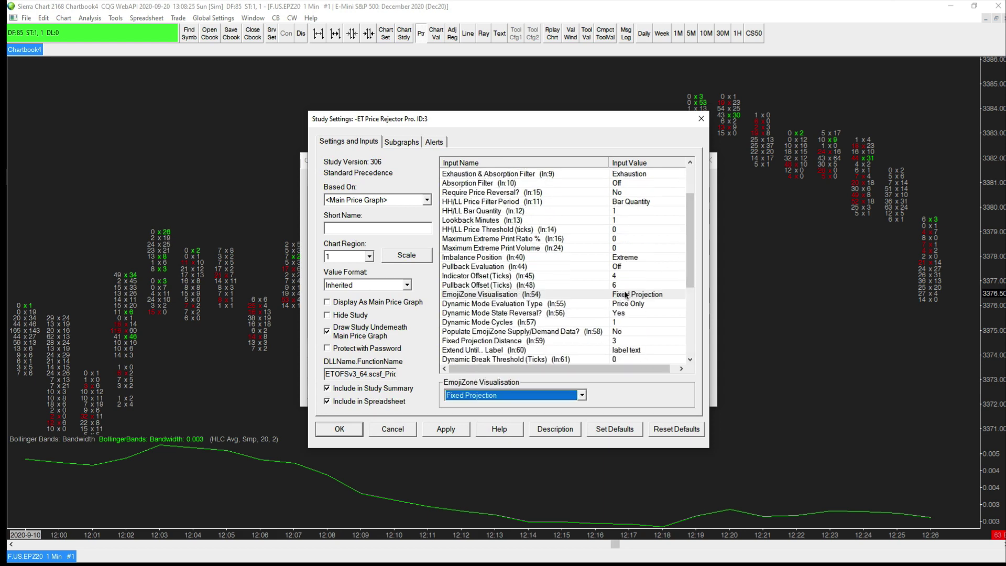
left_click(339, 429)
left_click(332, 391)
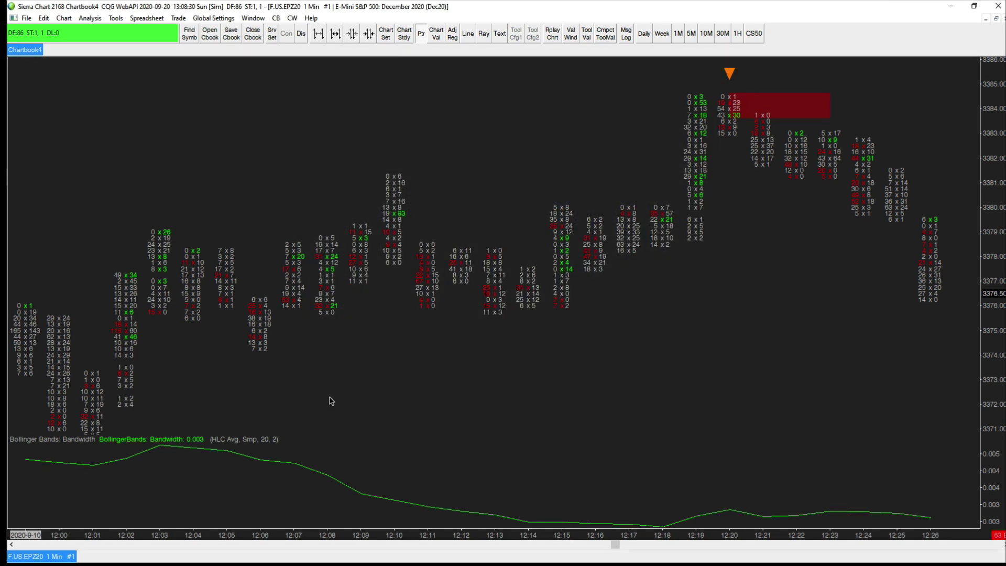
- Add the Volume By Price study to the 1-minute chart's list of studies
right_click(500, 185)
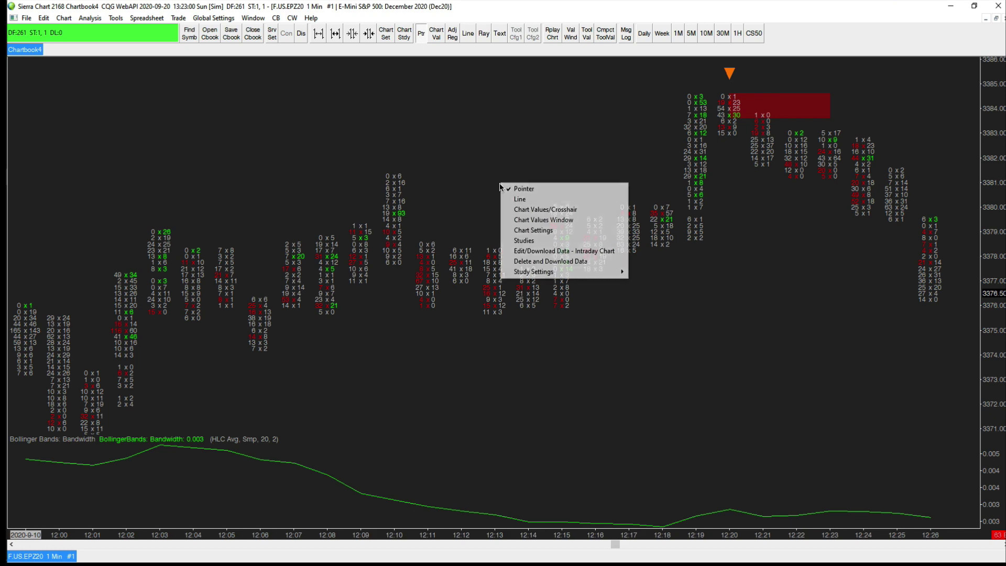
left_click(524, 243)
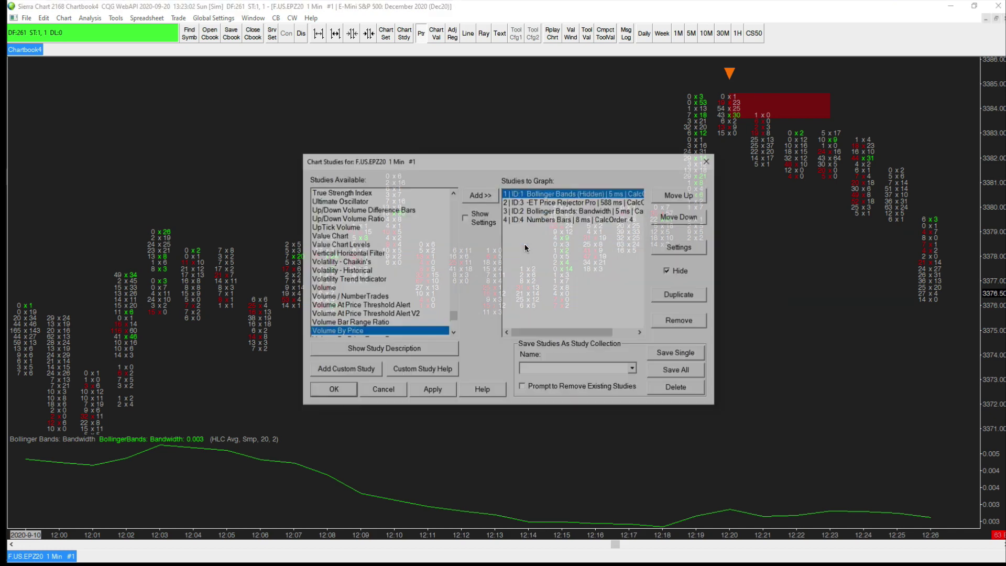
left_click(476, 194)
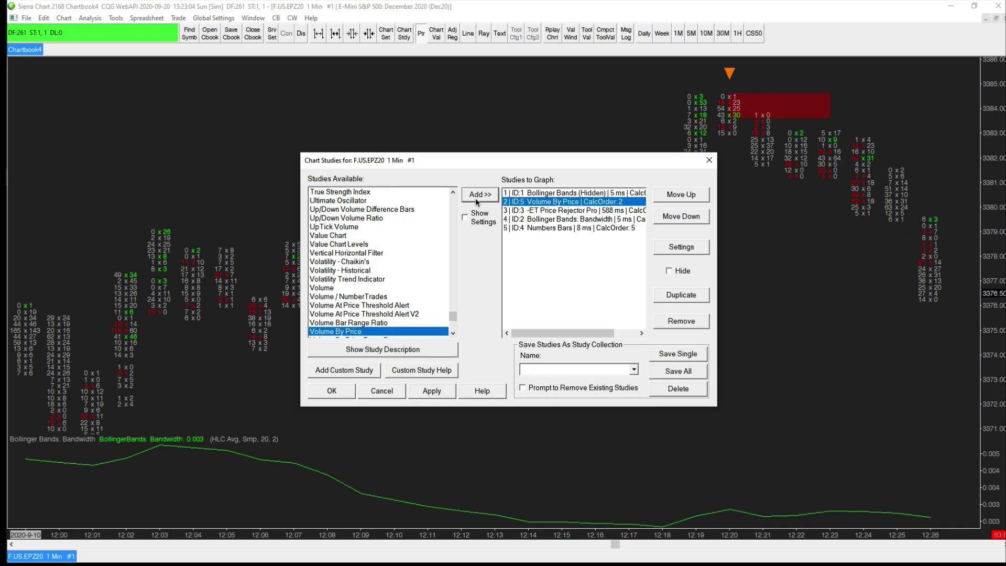
- Set the Volume By Price study's Ticks Per Volume Bar to 1 and Volume Graph Period Type to One Period Based On Bar Count
left_click(681, 247)
left_click(636, 192)
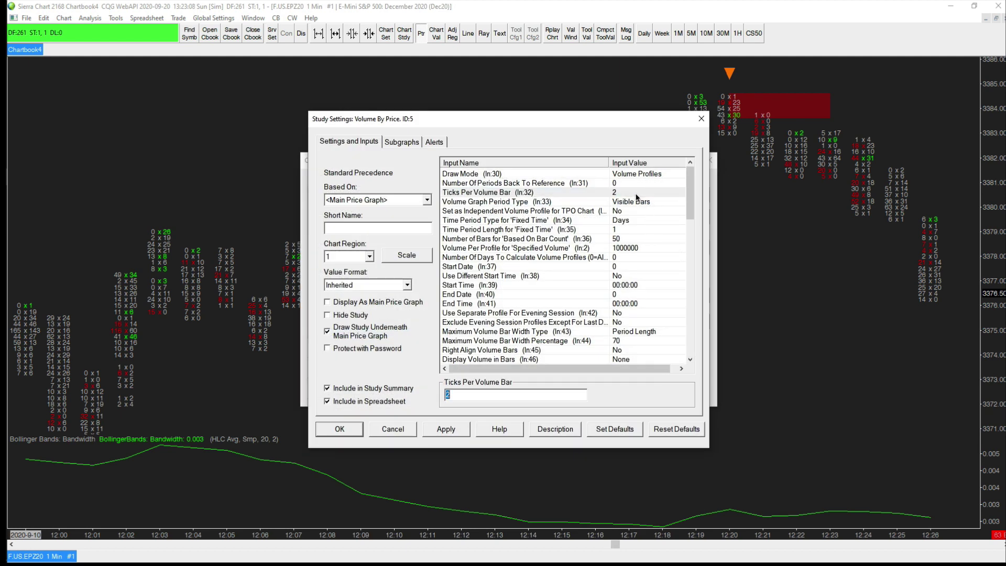
type("1")
left_click(636, 202)
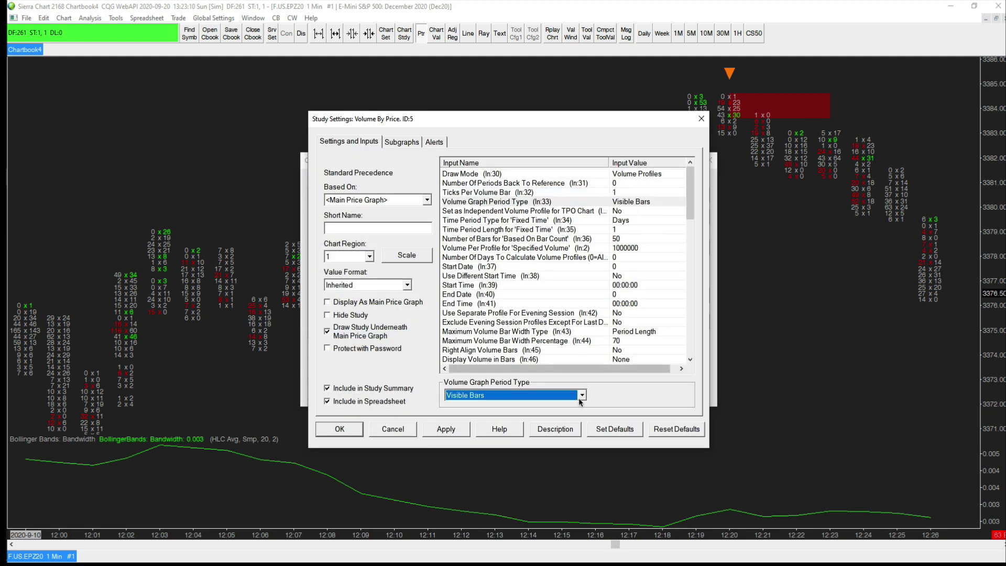
left_click(583, 394)
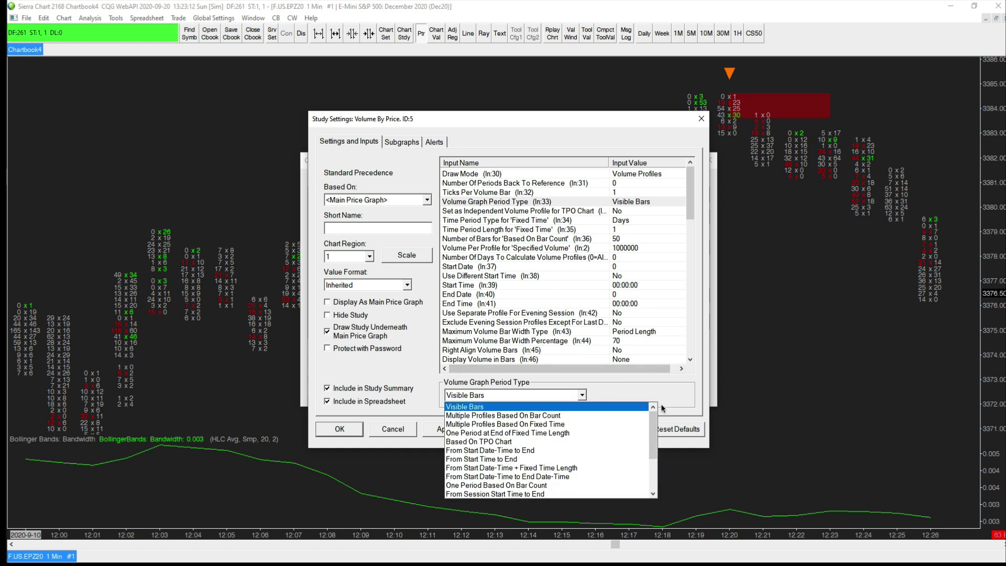
left_click(587, 486)
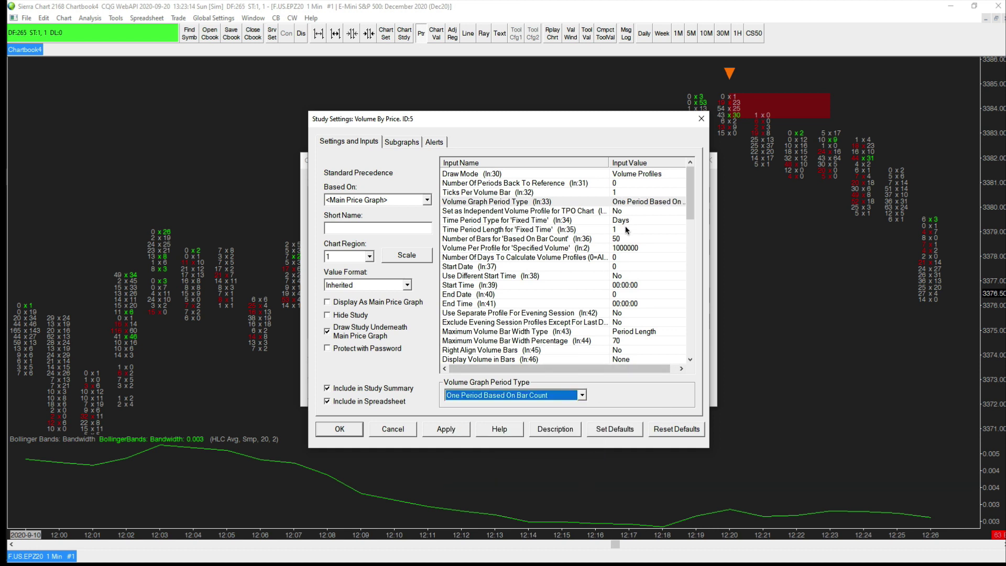
- Set the Volume By Price study's Number of Bars for 'Based On Bar Count' to 20 and apply it to the chart
left_click(627, 240)
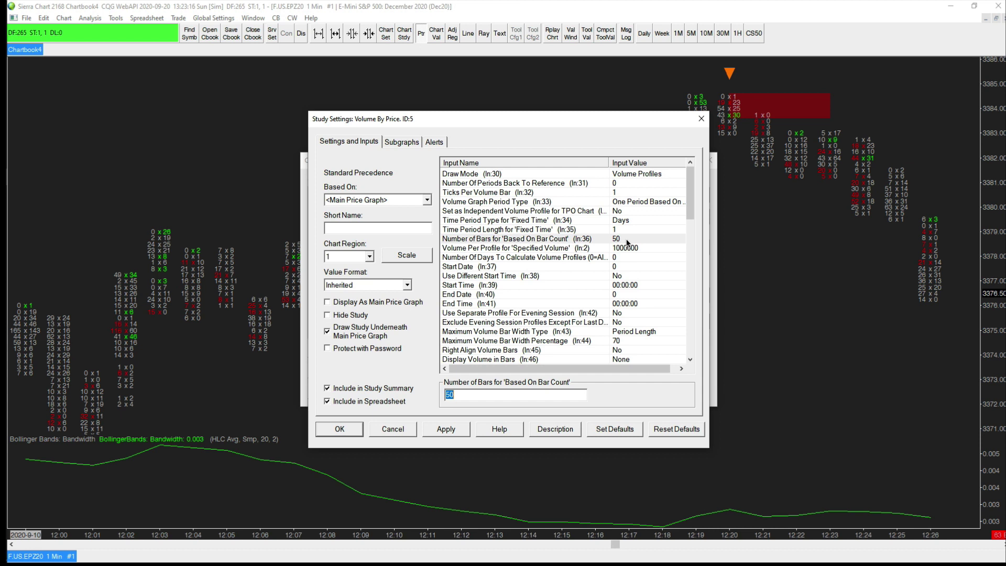
type("20")
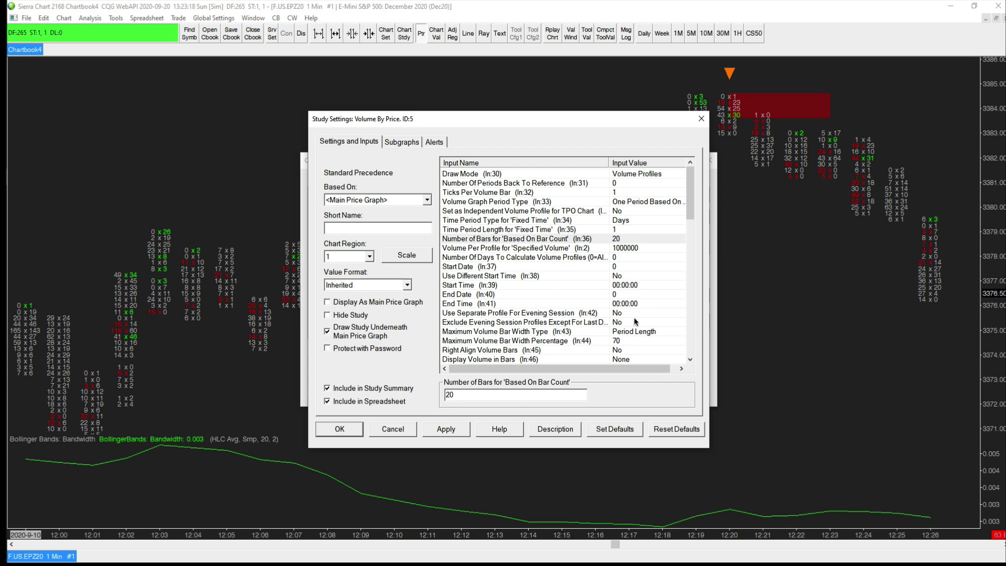
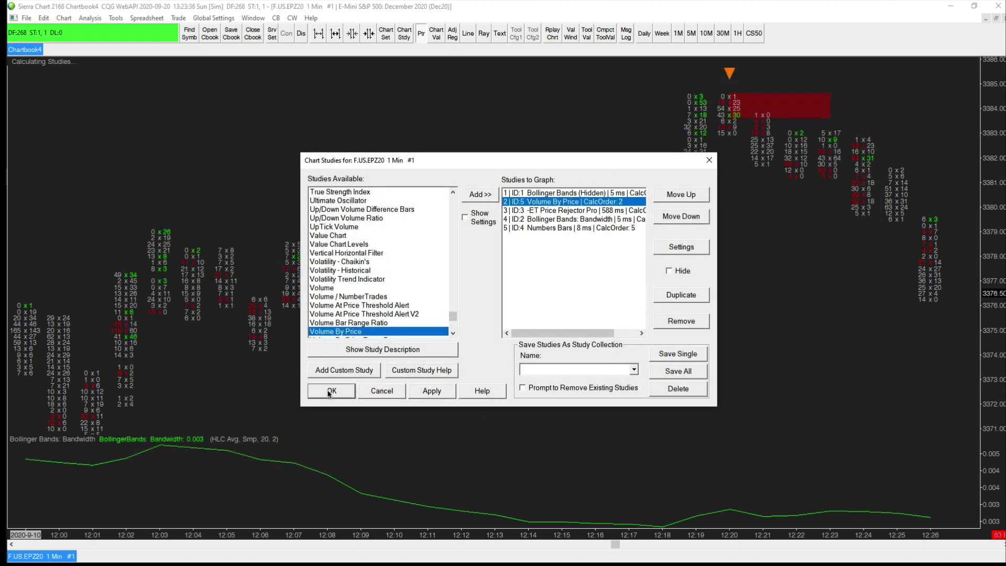
left_click(331, 388)
left_click_drag(614, 545, 996, 544)
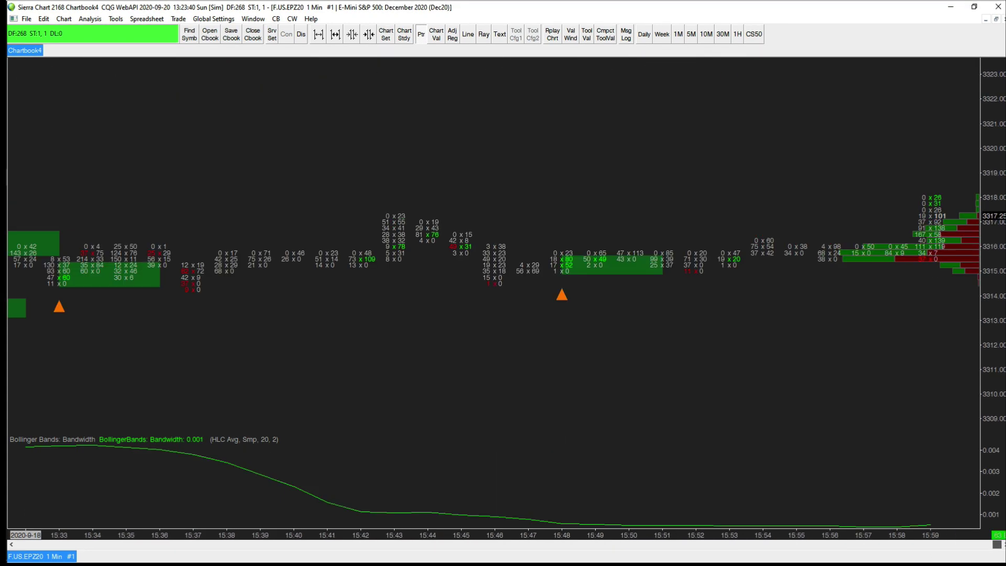
left_click(1002, 546)
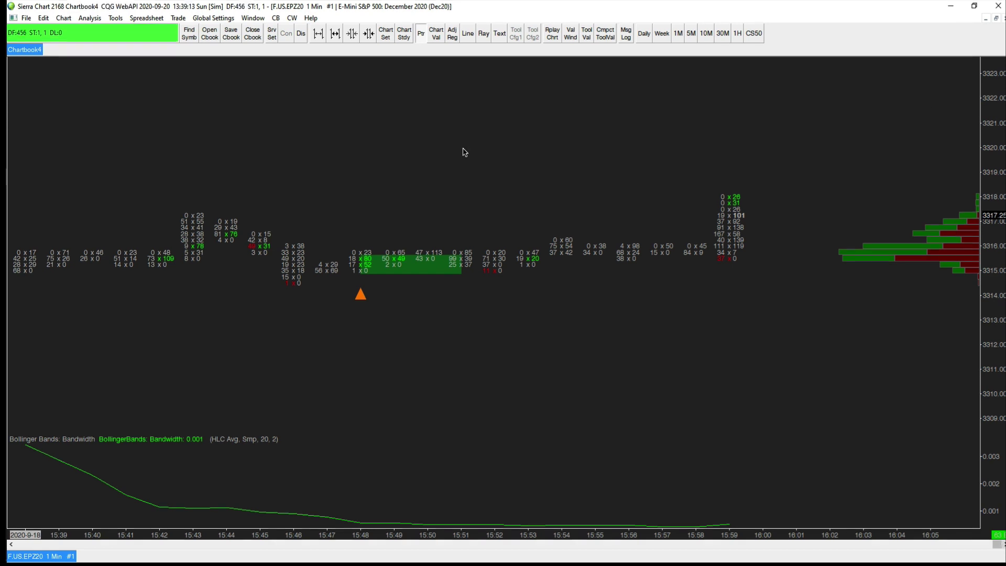
- Set Display Volume in Bars to Bid Volume x Ask Volume for the Single VbP 20 Bars study
right_click(463, 148)
mouse_move(502, 238)
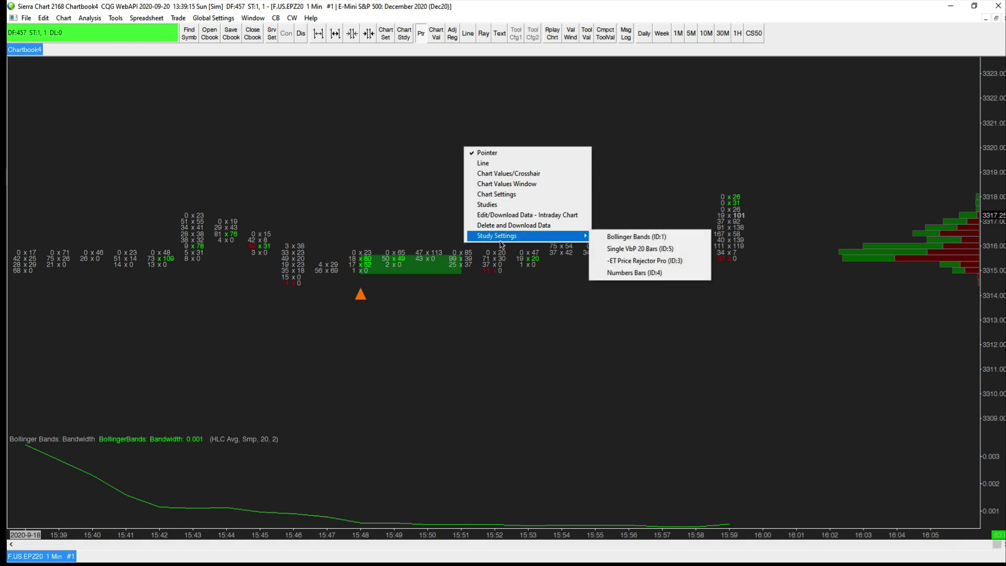
left_click(627, 250)
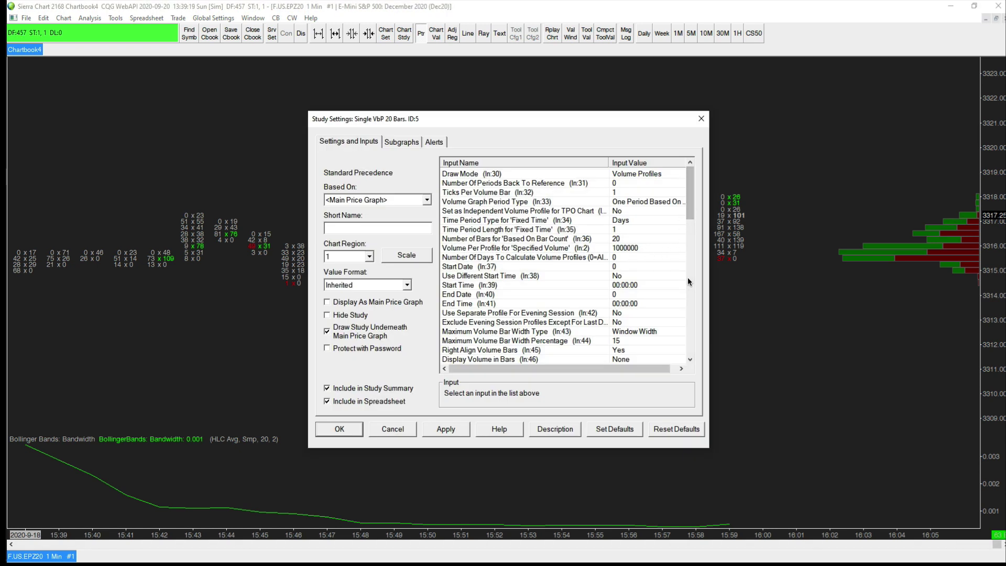
left_click(659, 360)
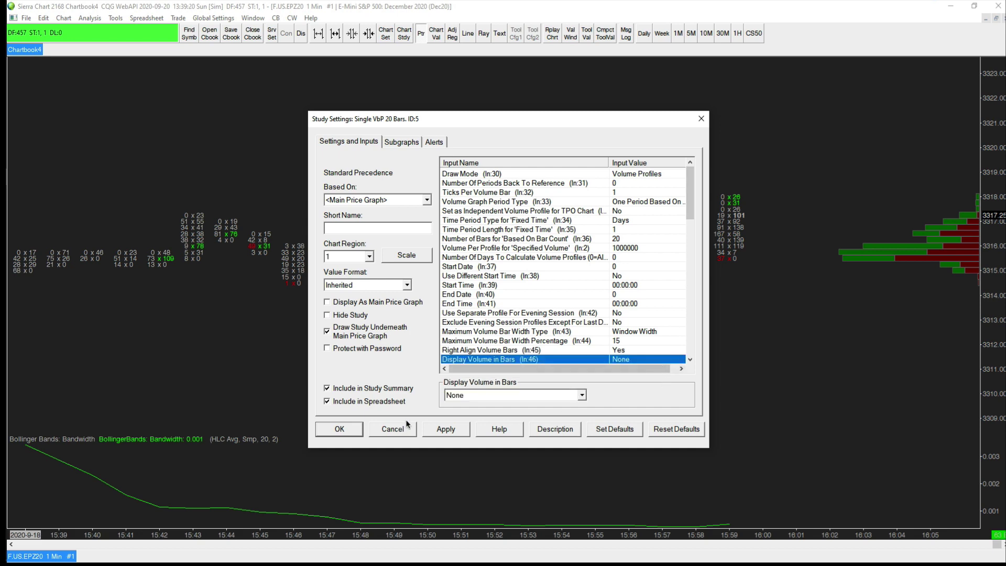
left_click(462, 397)
left_click(480, 433)
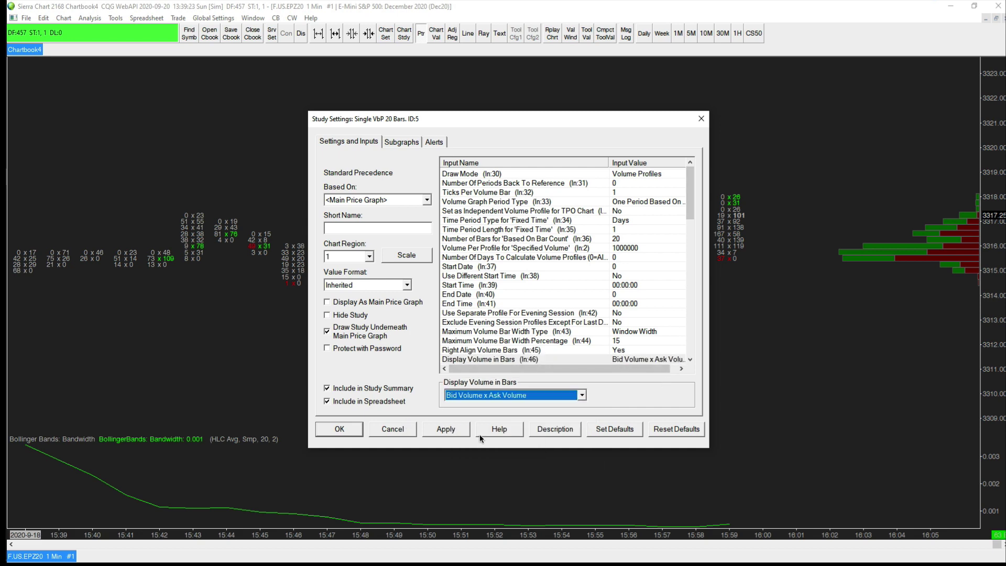
left_click(354, 432)
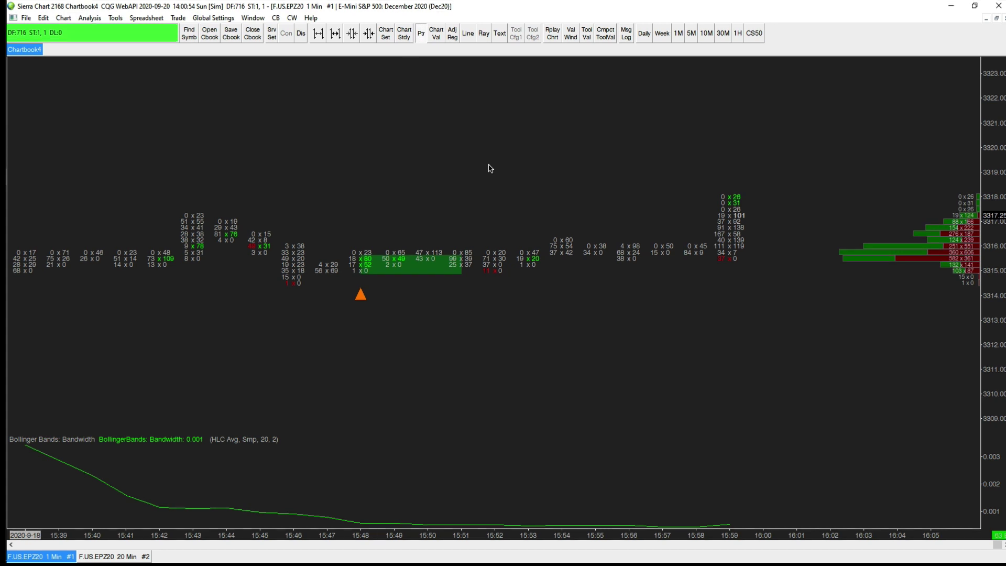
- Set the Price Rejector Pro study's Volume Analysis Source to Volume Profile Study
right_click(489, 169)
mouse_move(530, 254)
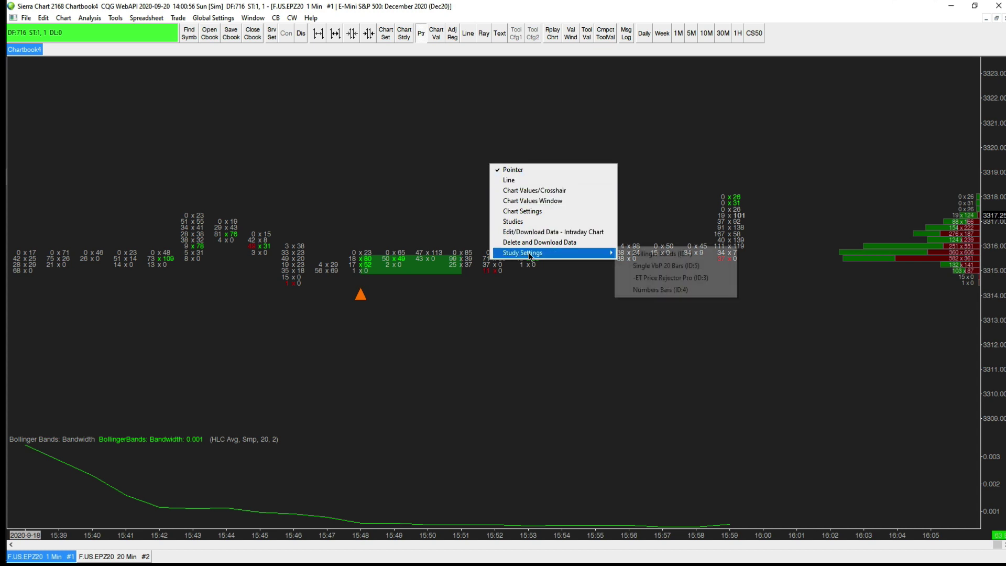
left_click(649, 283)
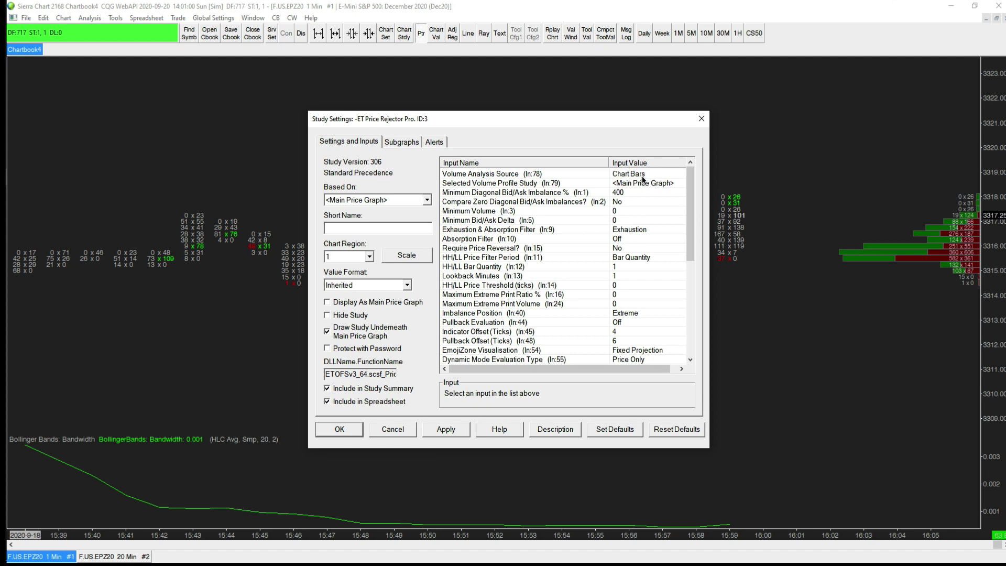
left_click(642, 176)
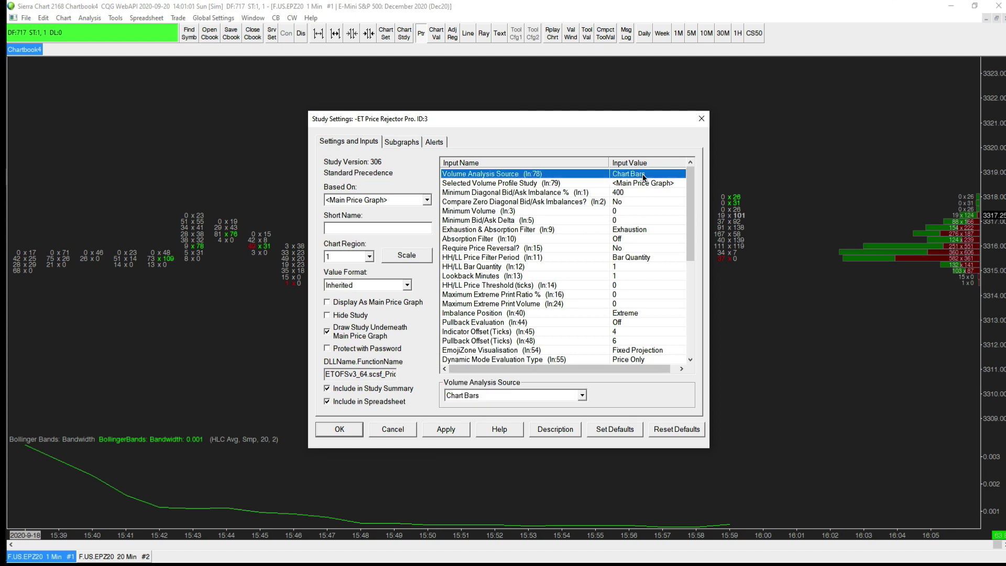
left_click(578, 397)
left_click(557, 416)
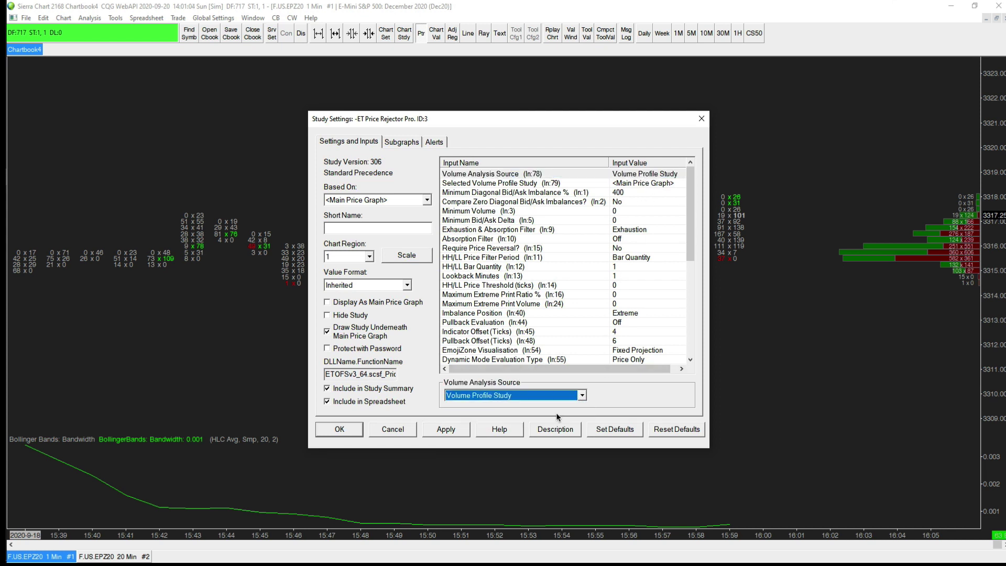
- Choose Single VbP 20 Bars as Price Rejector Pro's Selected Volume Profile Study and apply the settings
left_click(660, 184)
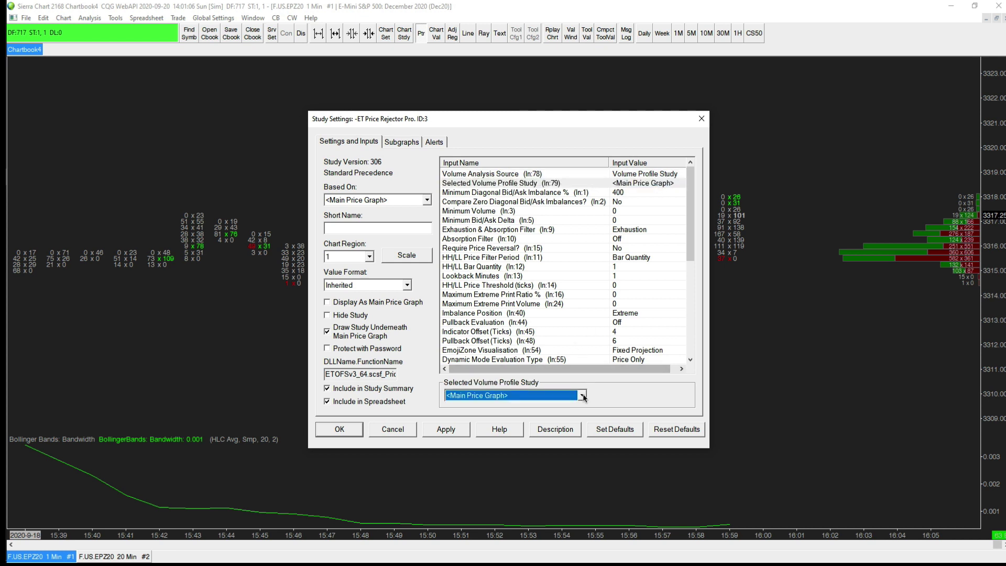
left_click(582, 396)
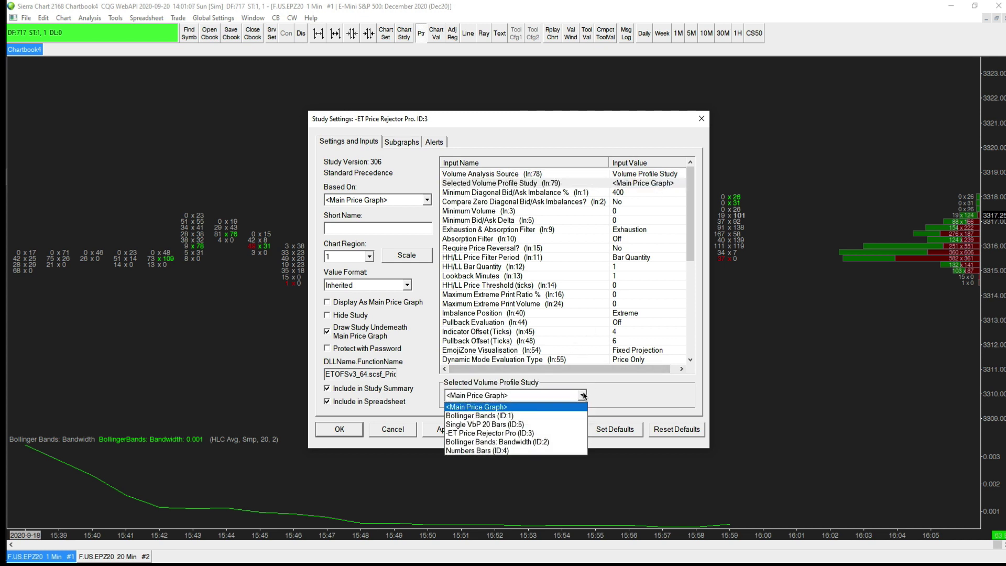
left_click(541, 426)
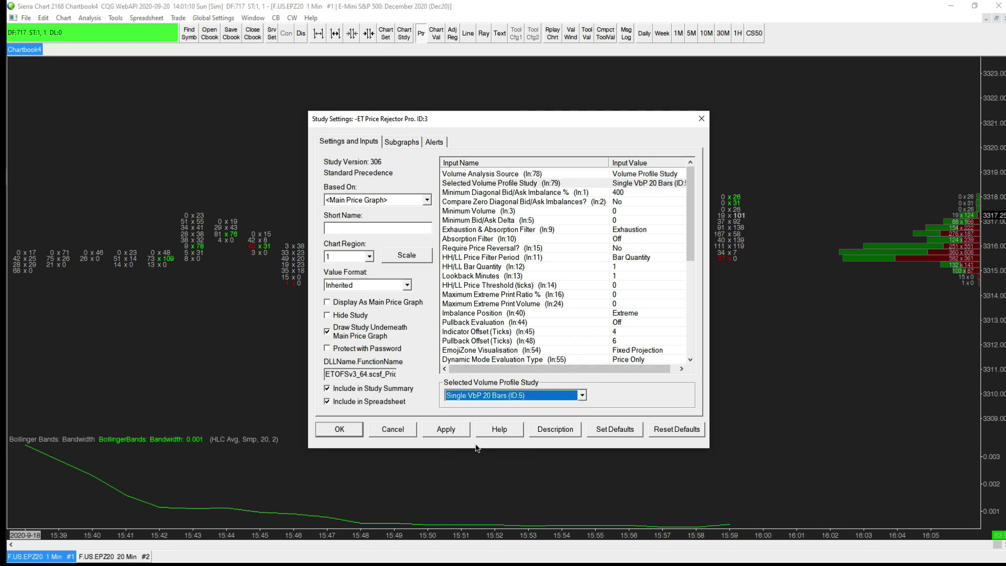
left_click(354, 432)
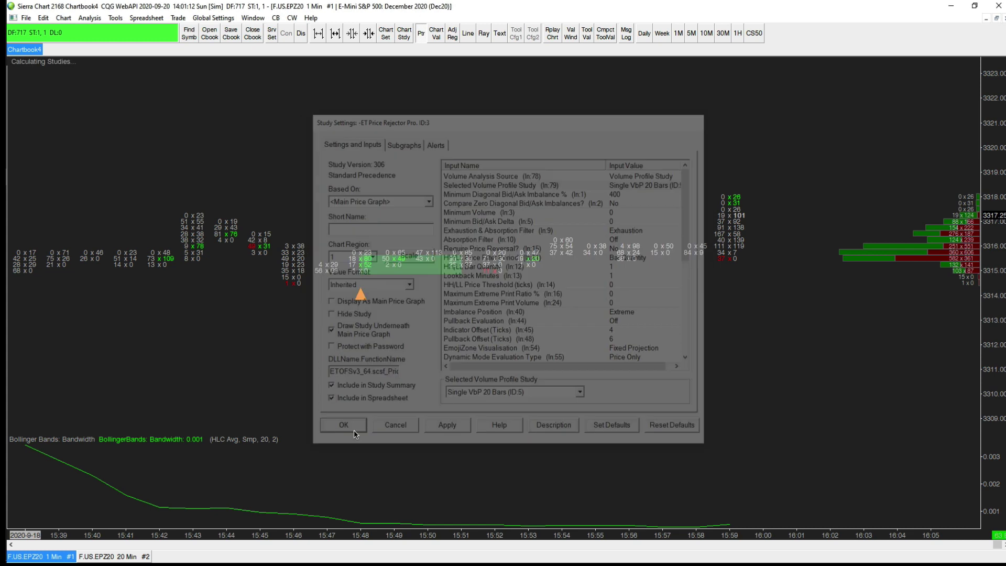